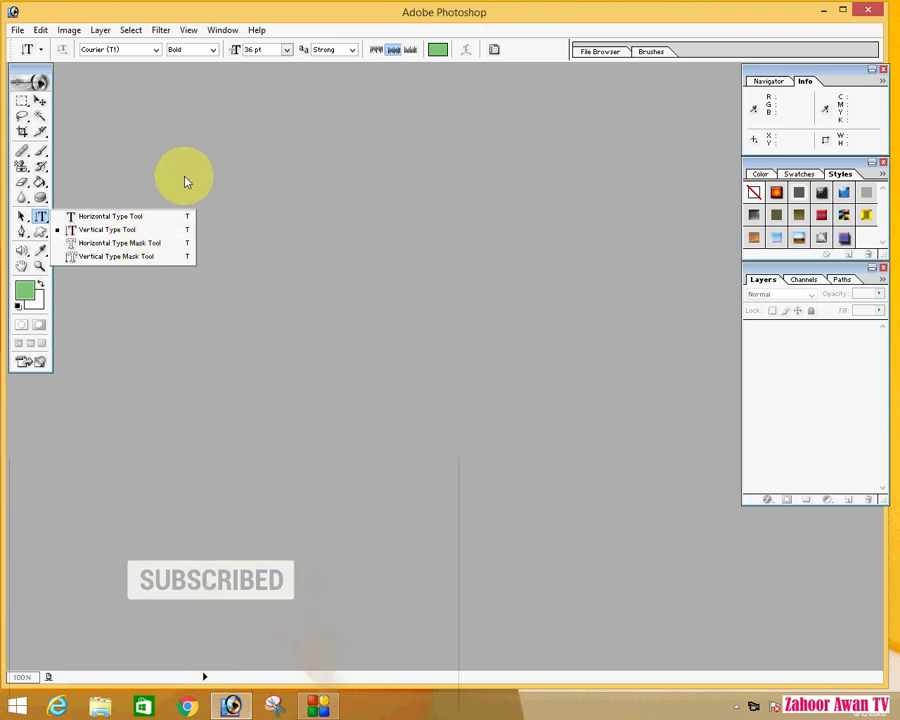
- Create a new blank document, accepting the existing settings
click(18, 31)
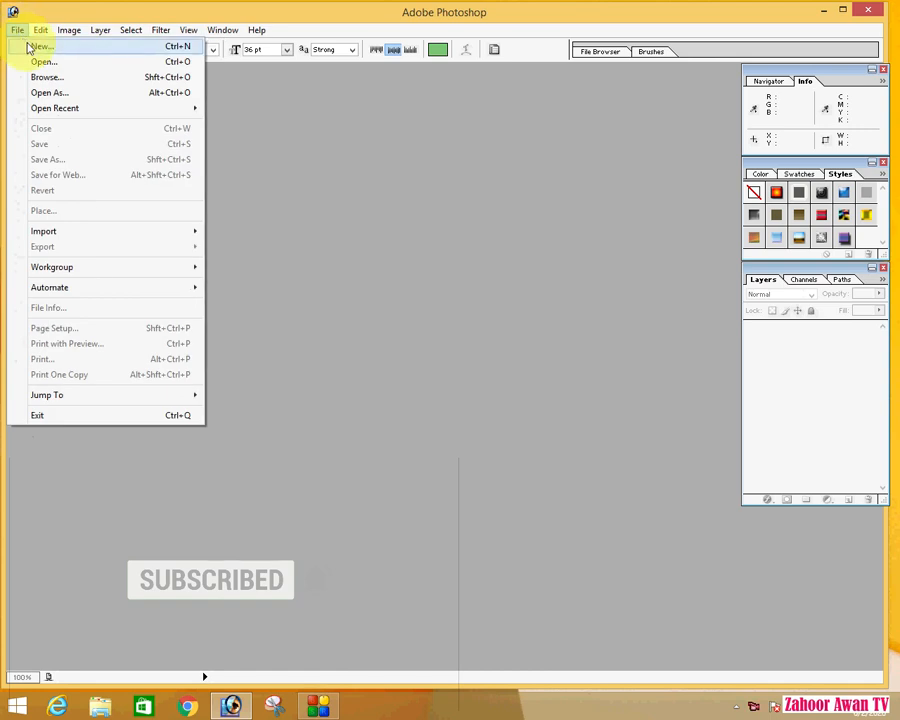
click(30, 47)
click(566, 265)
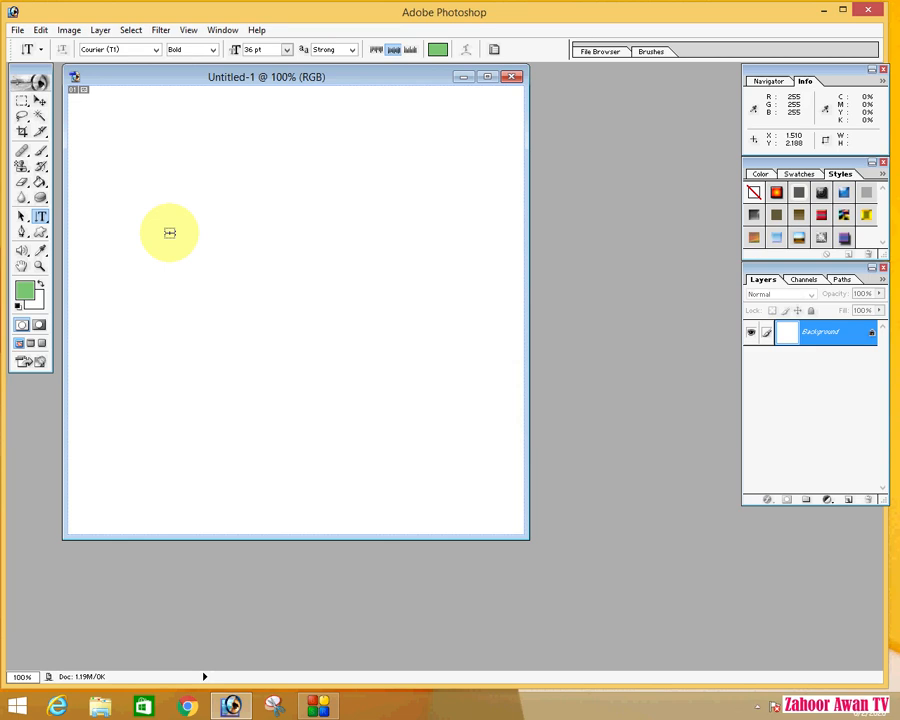
- Add the channel name as horizontal text in the upper-left part of the canvas using the Horizontal Type tool
click(41, 221)
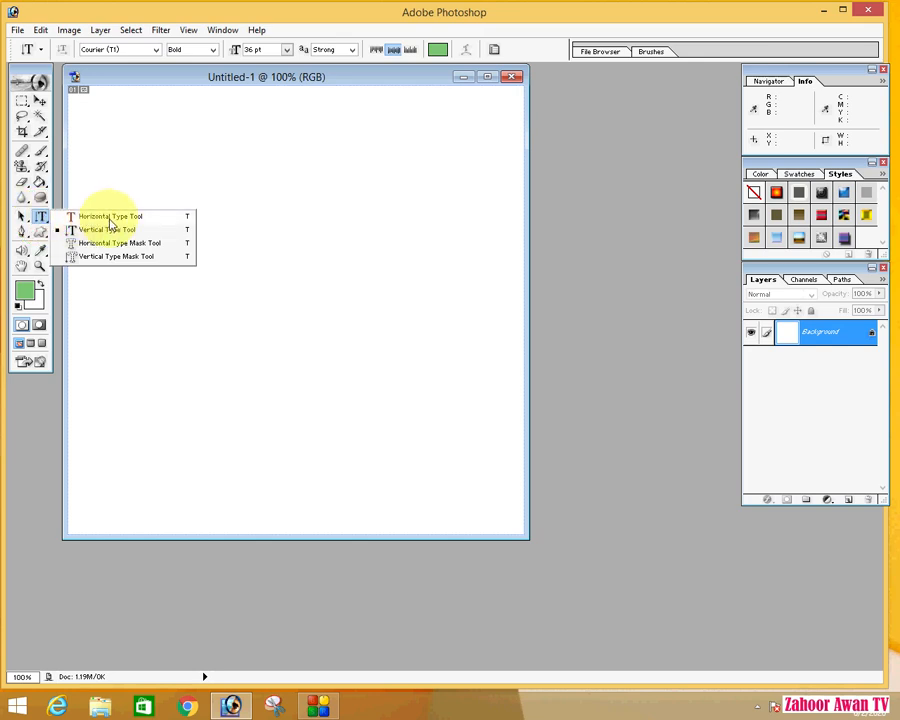
click(106, 217)
click(155, 198)
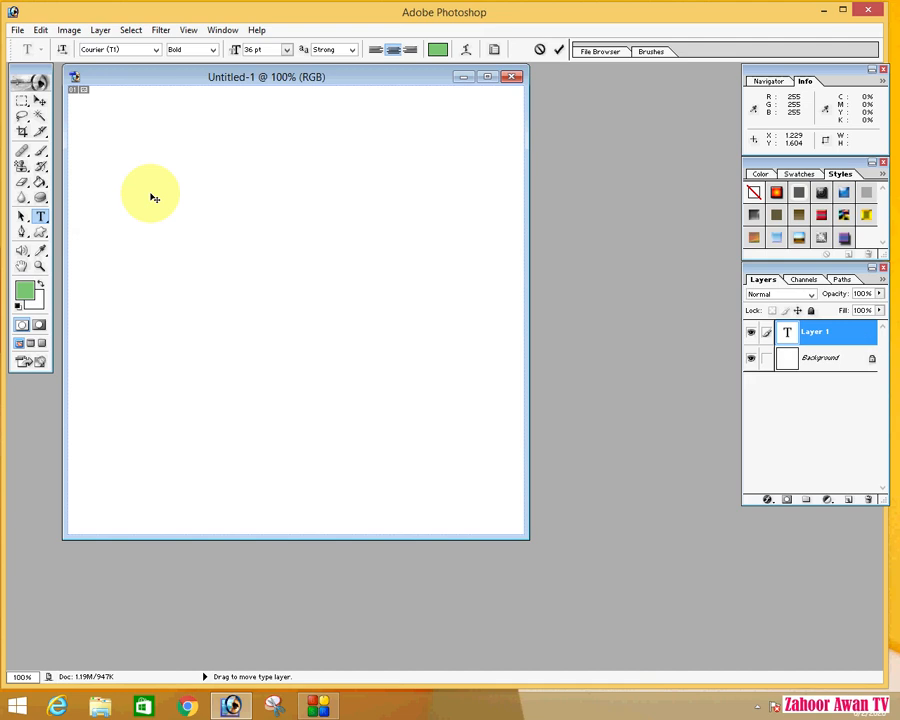
text(Zah)
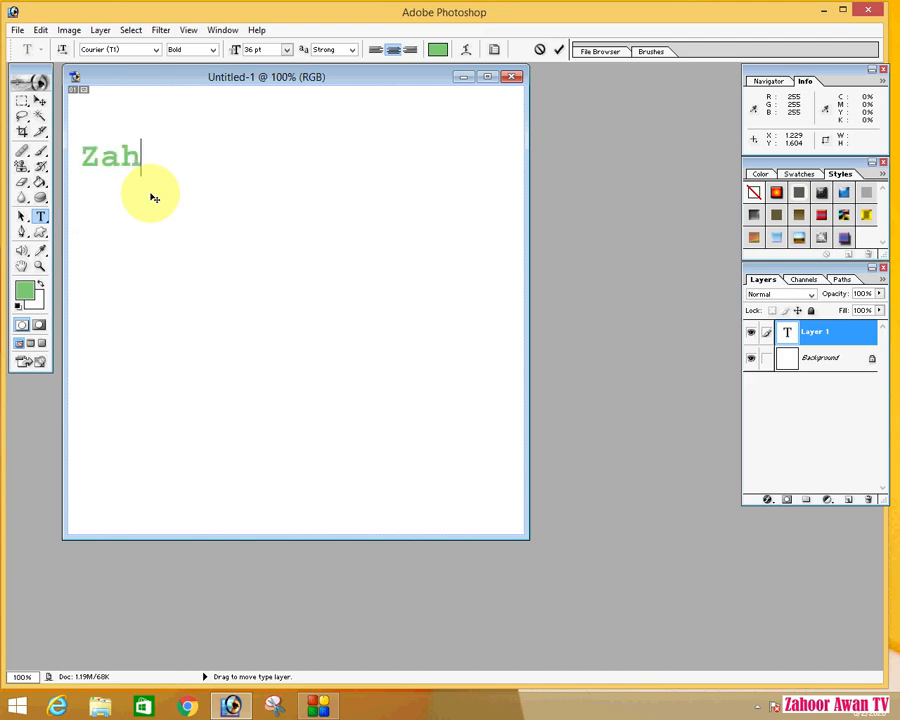
text(oor Awan TV)
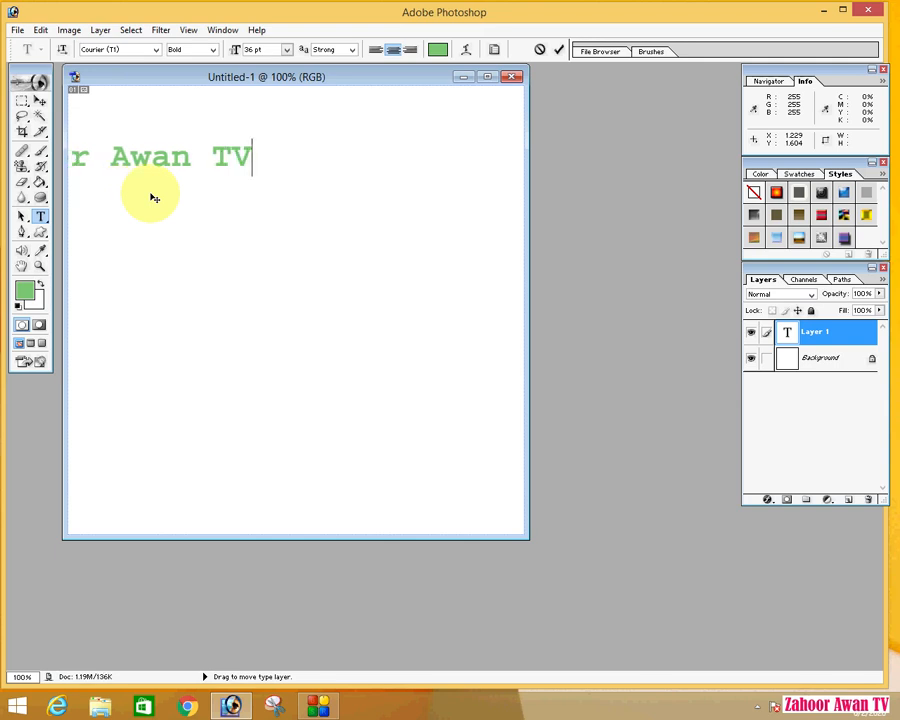
- Move the horizontal text fully into the canvas, a little above its middle, and enable Auto Select Layer
click(40, 101)
drag(137, 159, 303, 185)
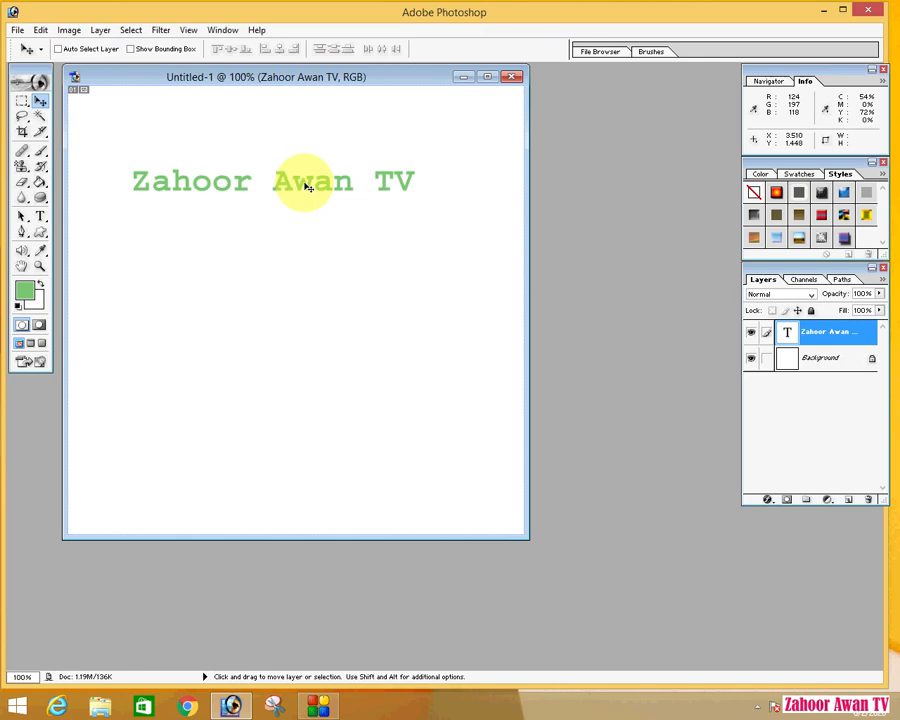
click(58, 49)
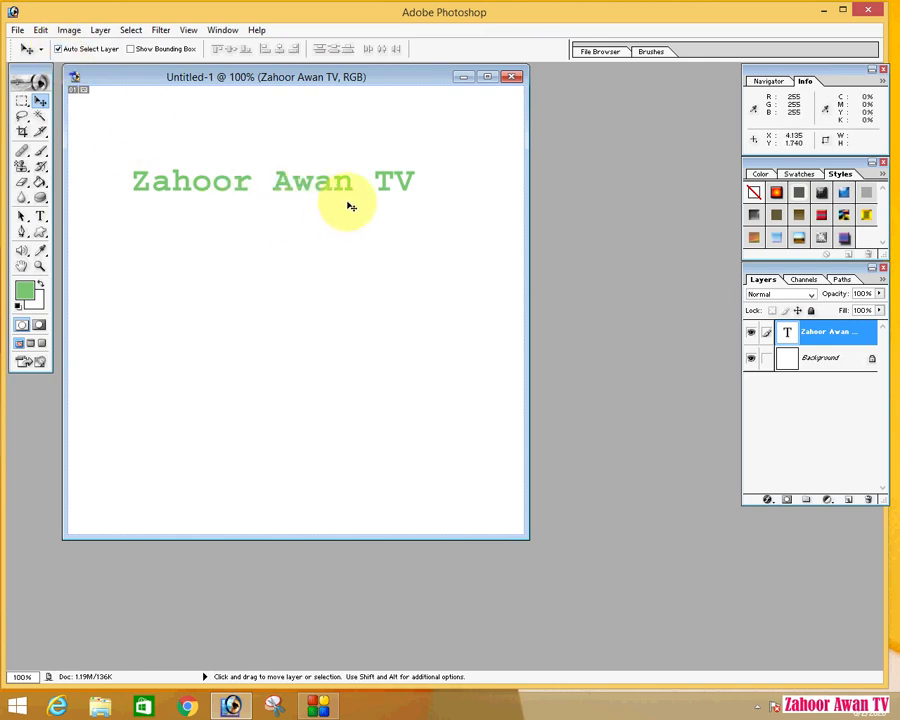
drag(284, 188, 297, 248)
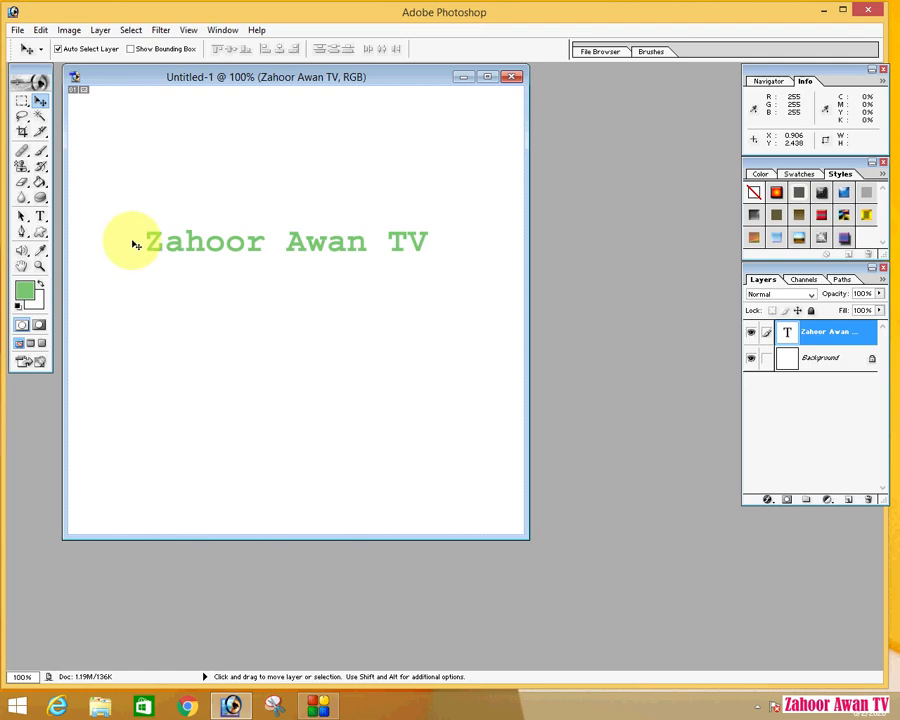
- Recolor the whole horizontal channel-name text to a bright red
click(48, 217)
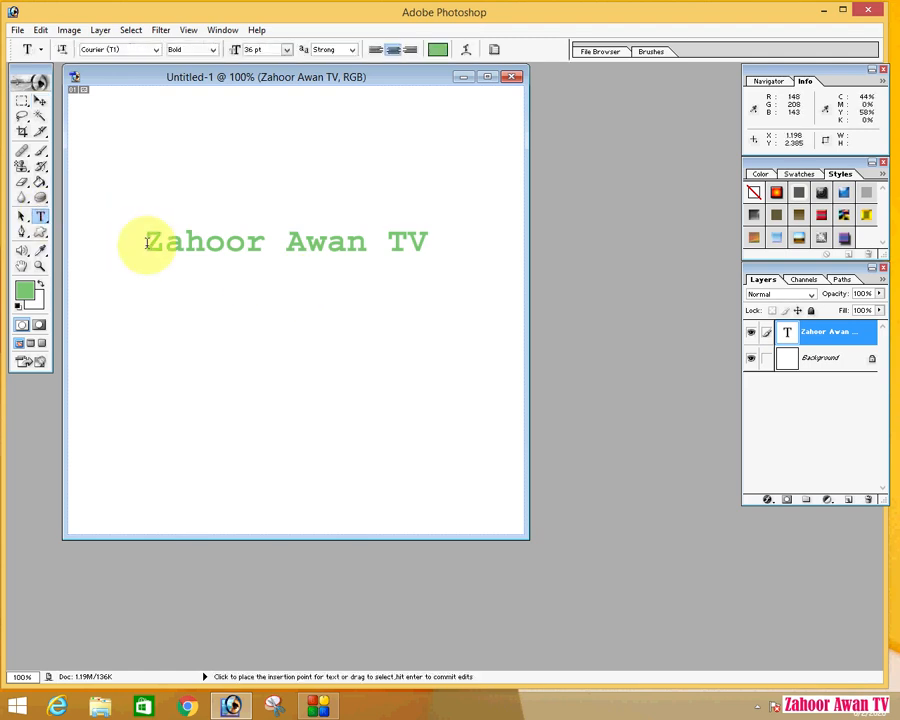
drag(146, 240, 460, 238)
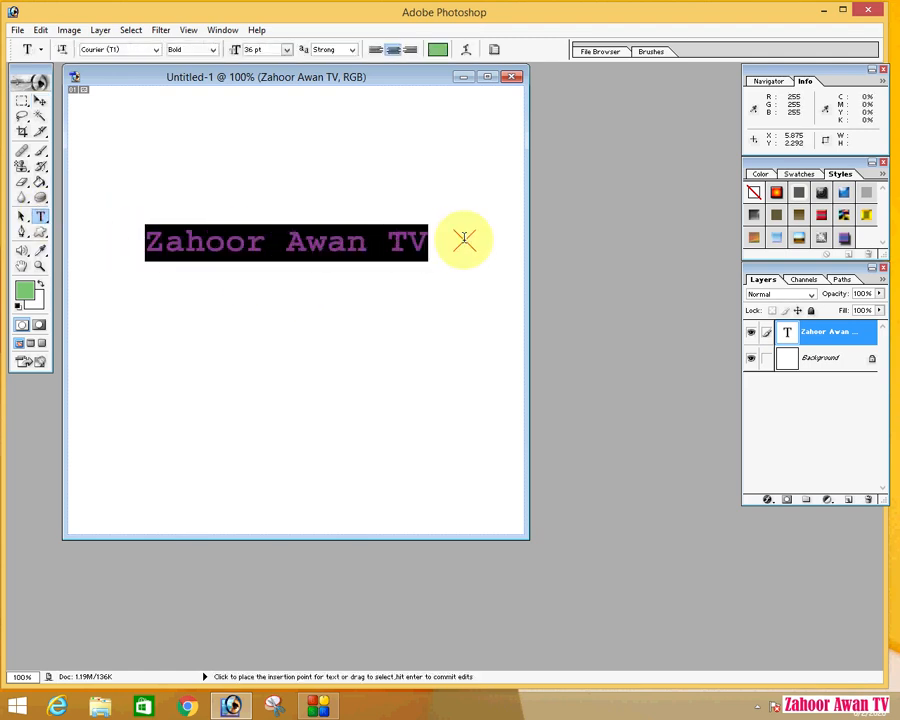
click(437, 49)
click(486, 276)
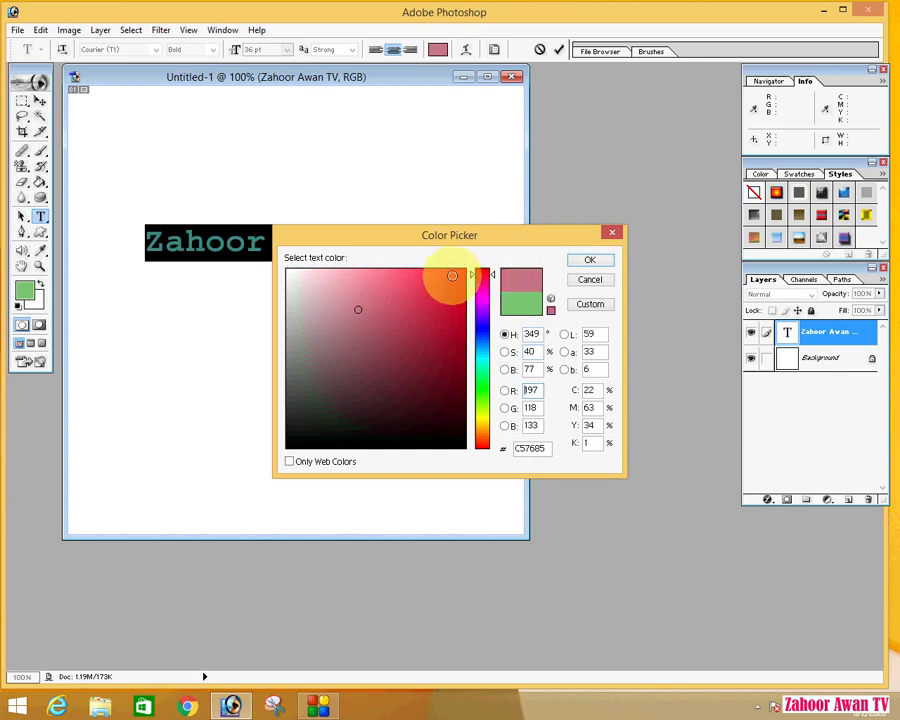
click(462, 272)
click(597, 262)
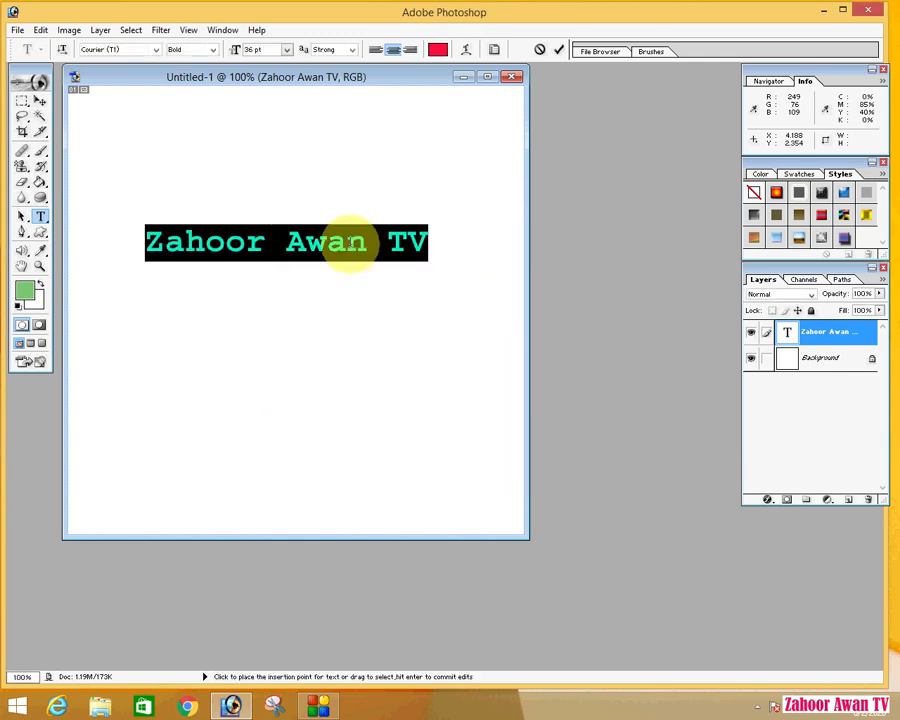
- Try the selected horizontal text at font sizes 14 pt and 60 pt
click(286, 52)
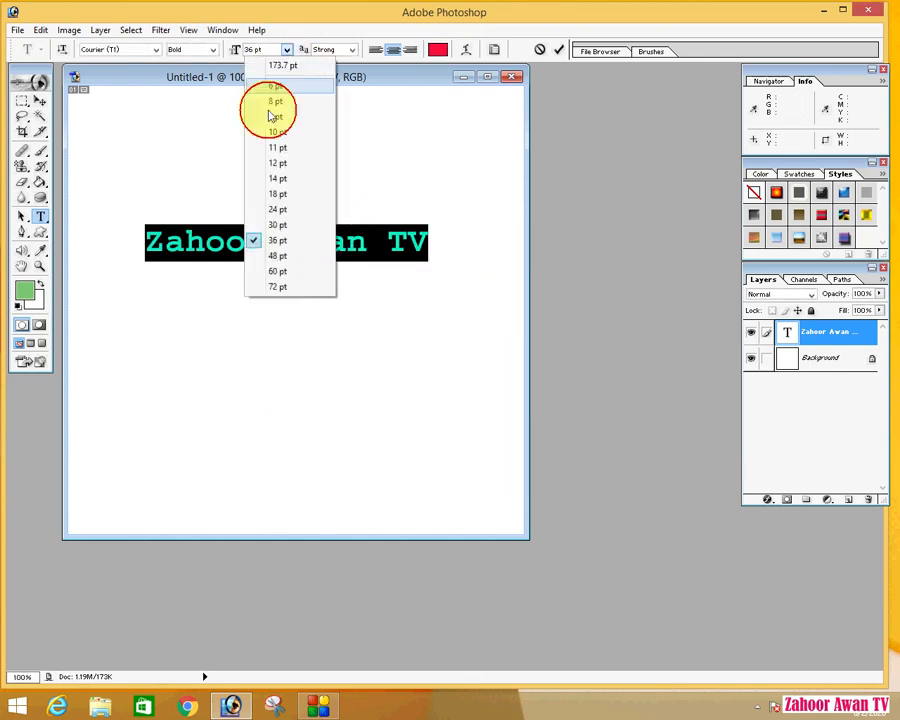
click(271, 176)
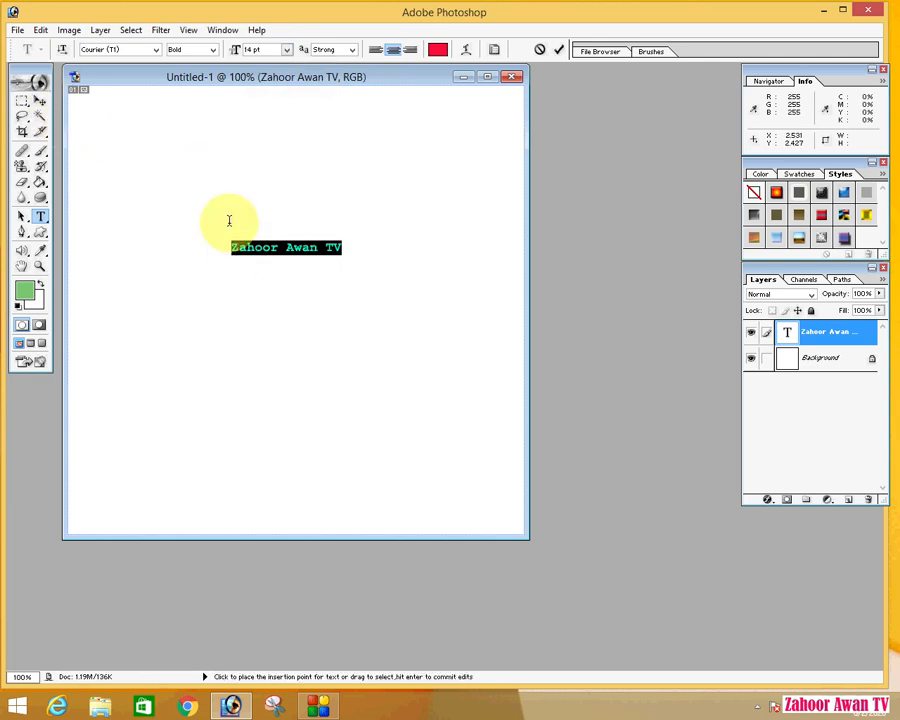
click(286, 50)
click(278, 271)
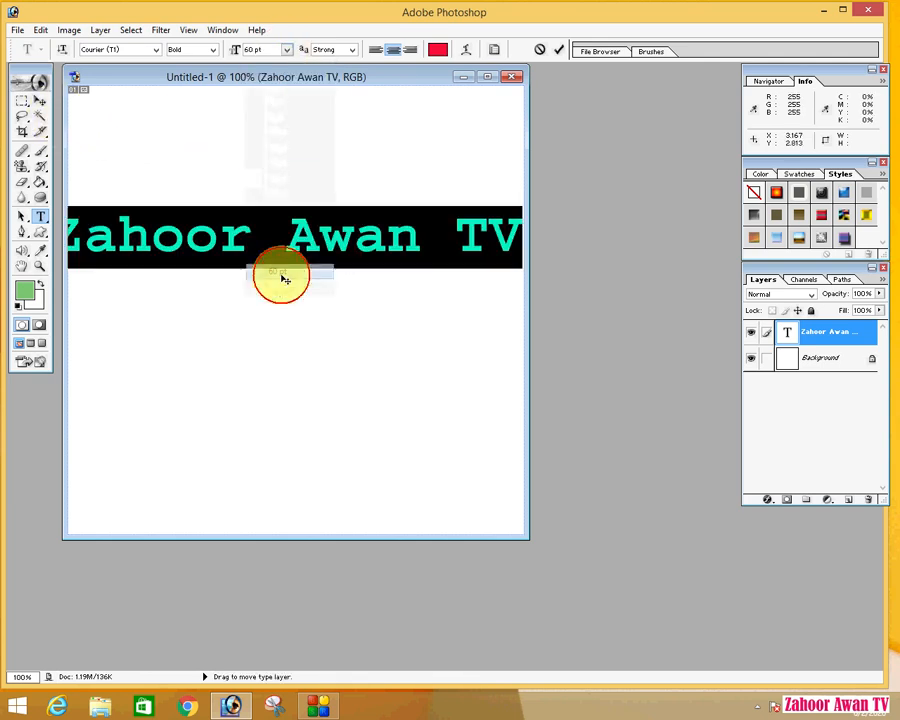
- Set the font size of the horizontal text to 24 pt and deselect the characters
click(287, 50)
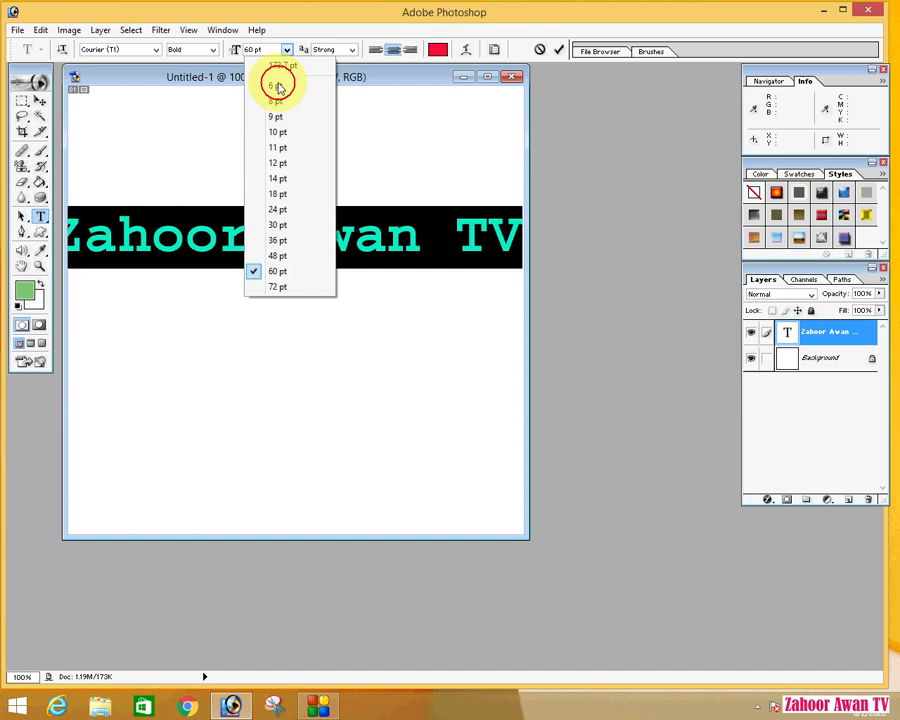
click(278, 209)
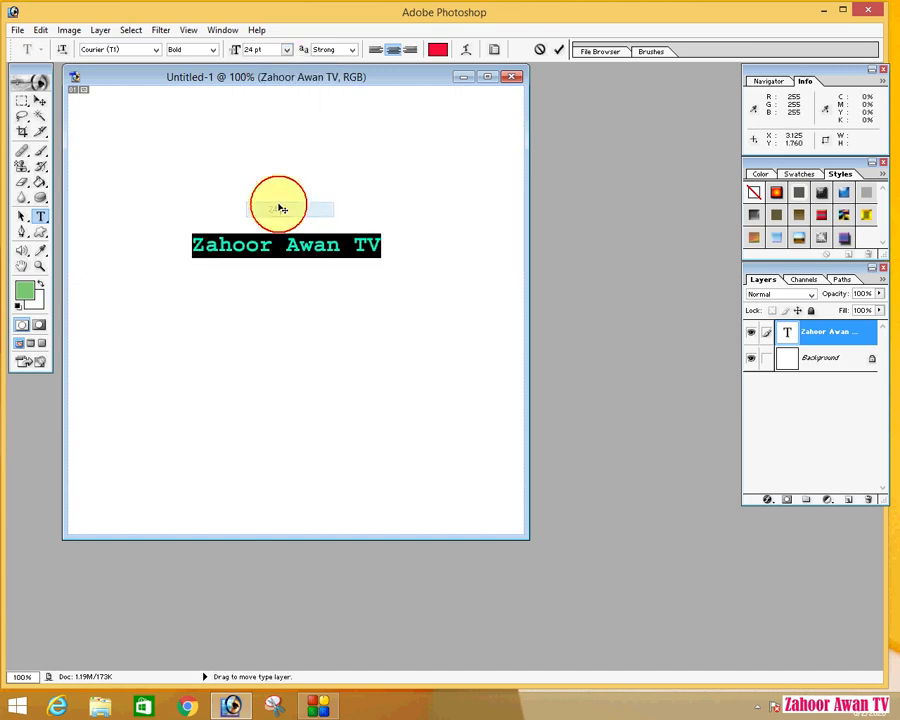
click(338, 245)
- Move the red horizontal text down to about the middle of the canvas and turn off Auto Select Layer
click(40, 100)
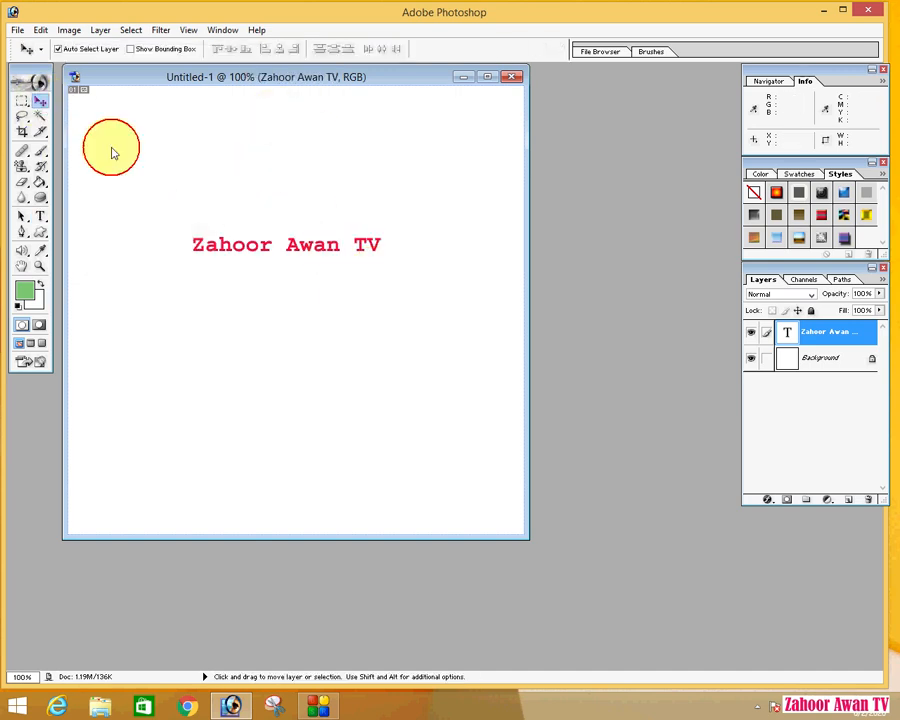
drag(261, 244, 263, 287)
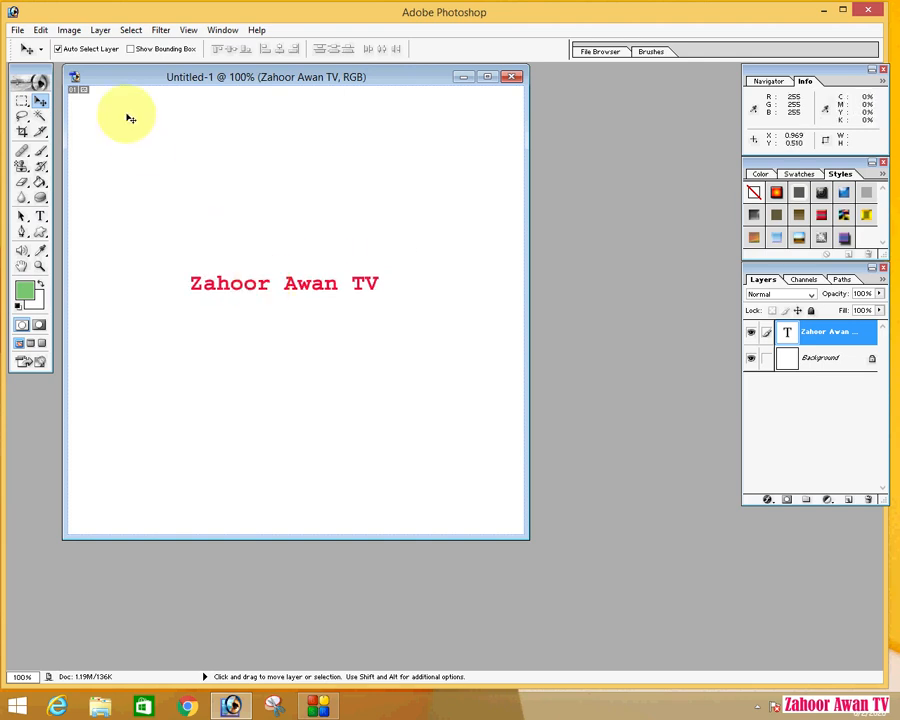
click(57, 49)
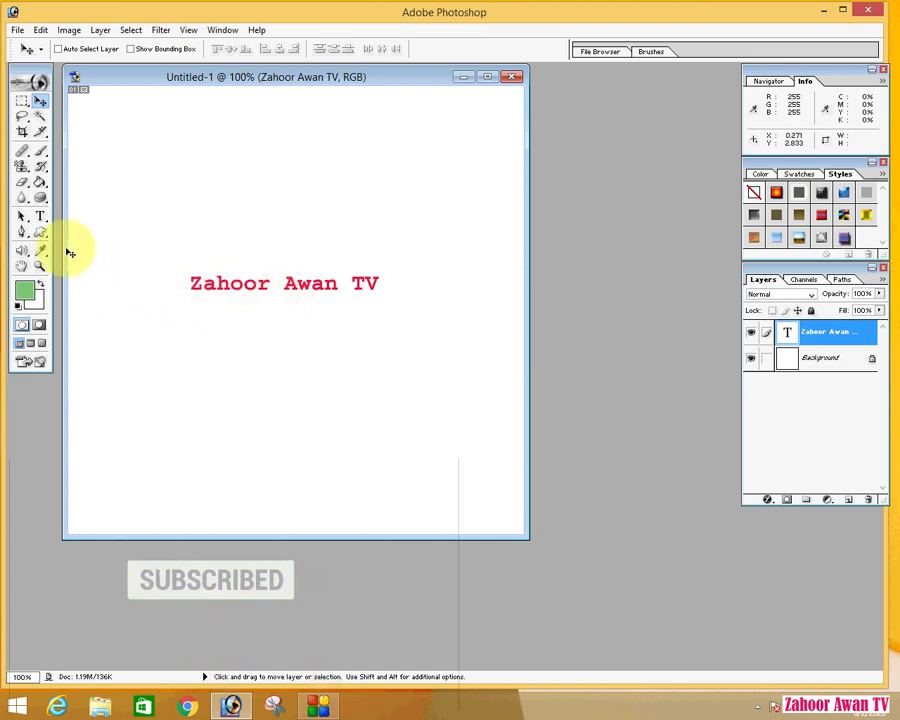
- Add the channel name in capitals as vertical text along the canvas's left side and move it down until every letter fits
click(40, 216)
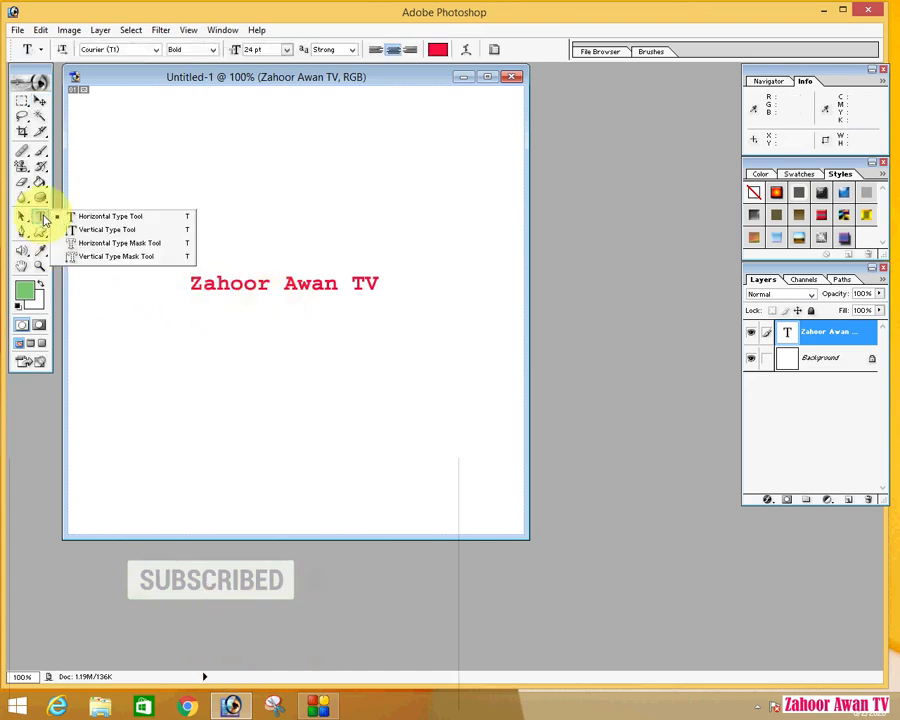
click(93, 231)
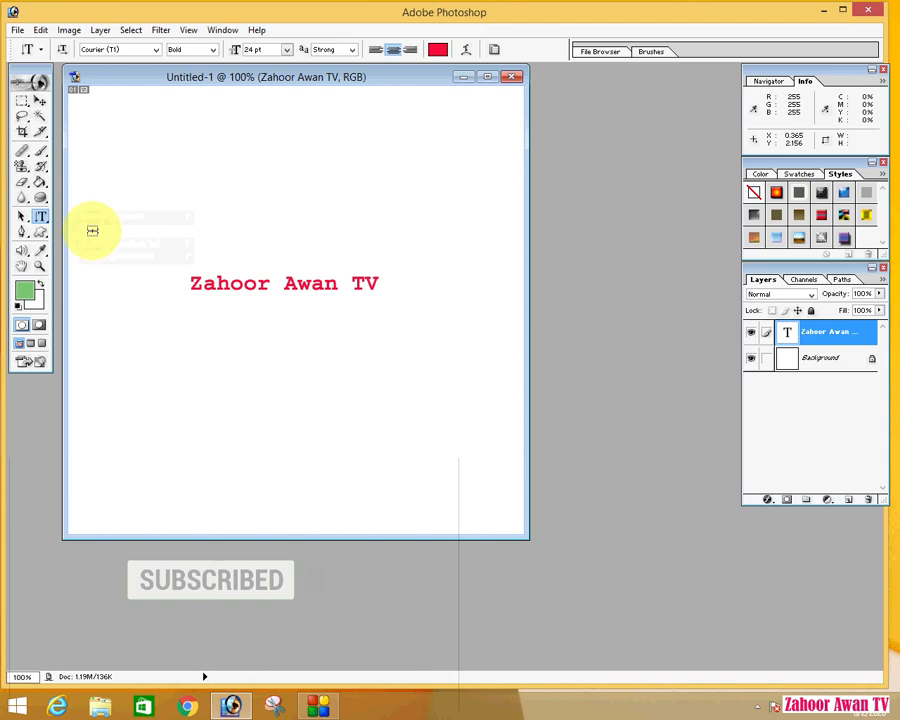
click(111, 125)
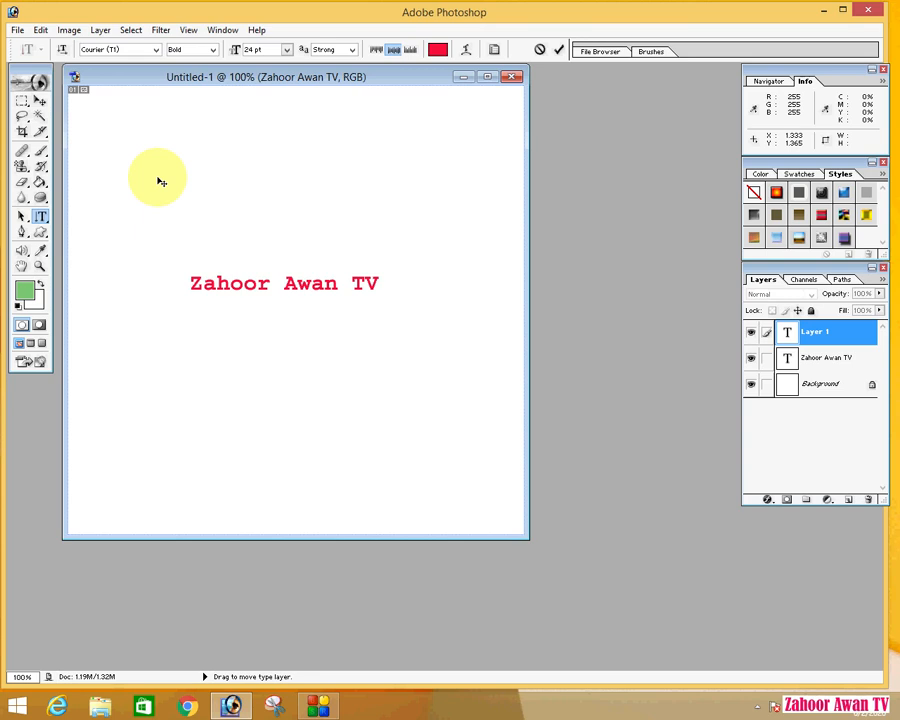
text(ZAHOOR AWAN)
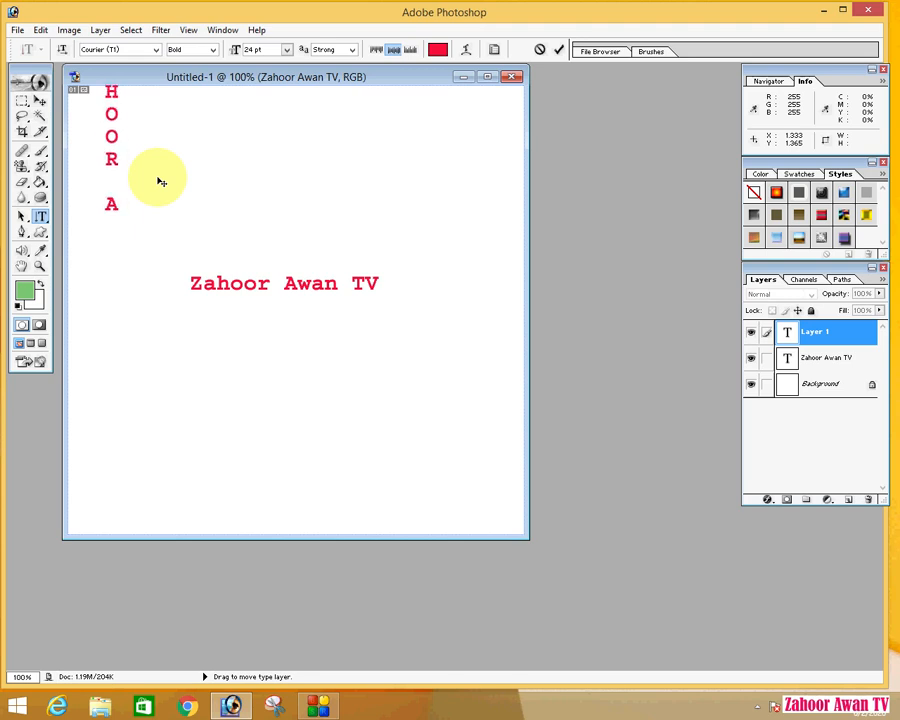
text( TV)
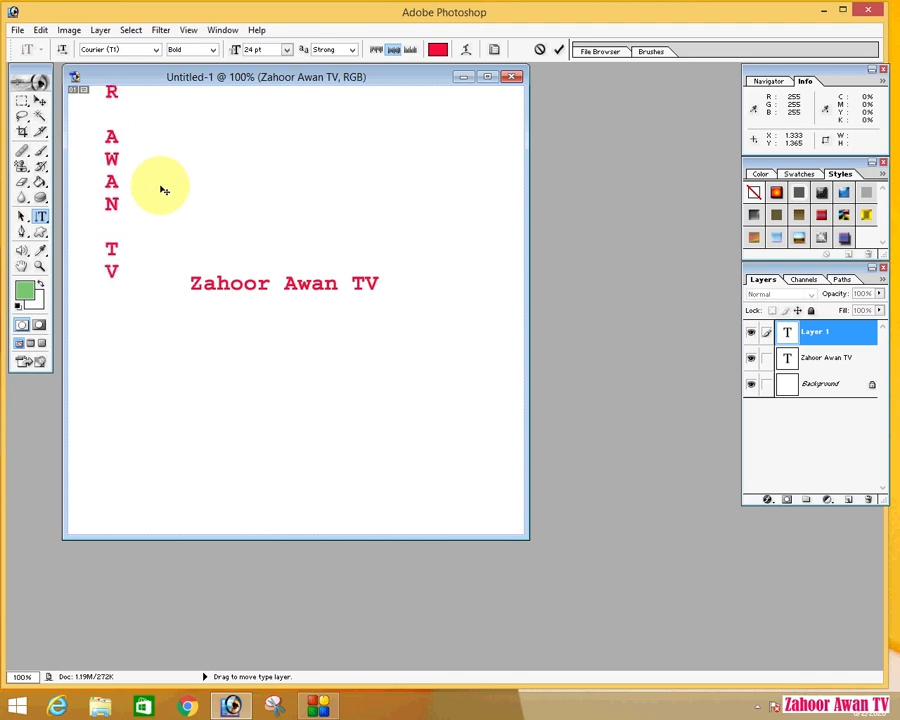
click(40, 100)
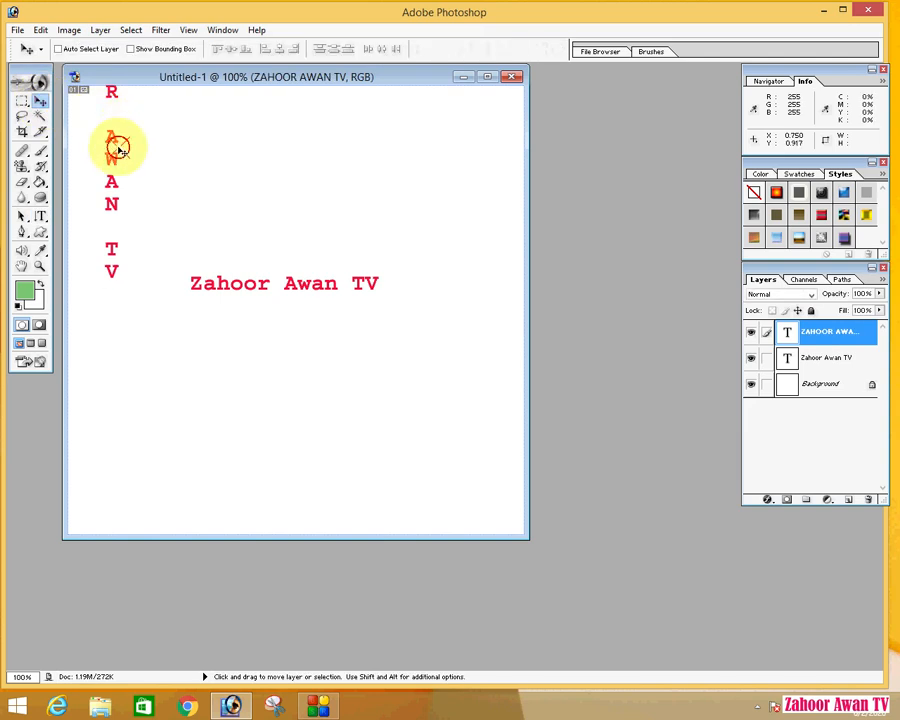
drag(114, 146, 122, 316)
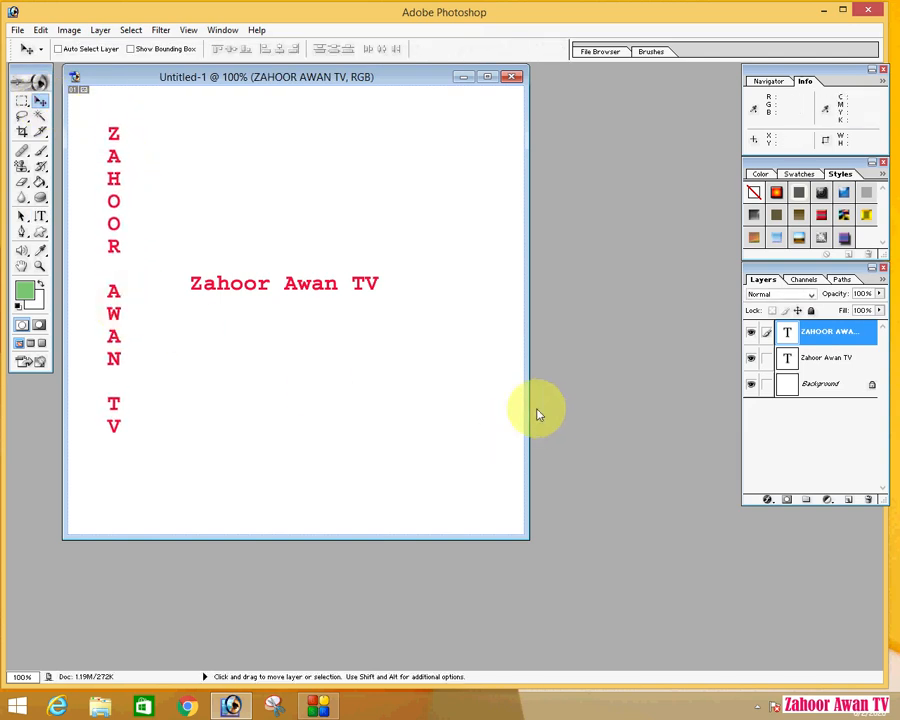
- Display the Actions palette and select the vertical text layer, opening its name for editing
key(F9)
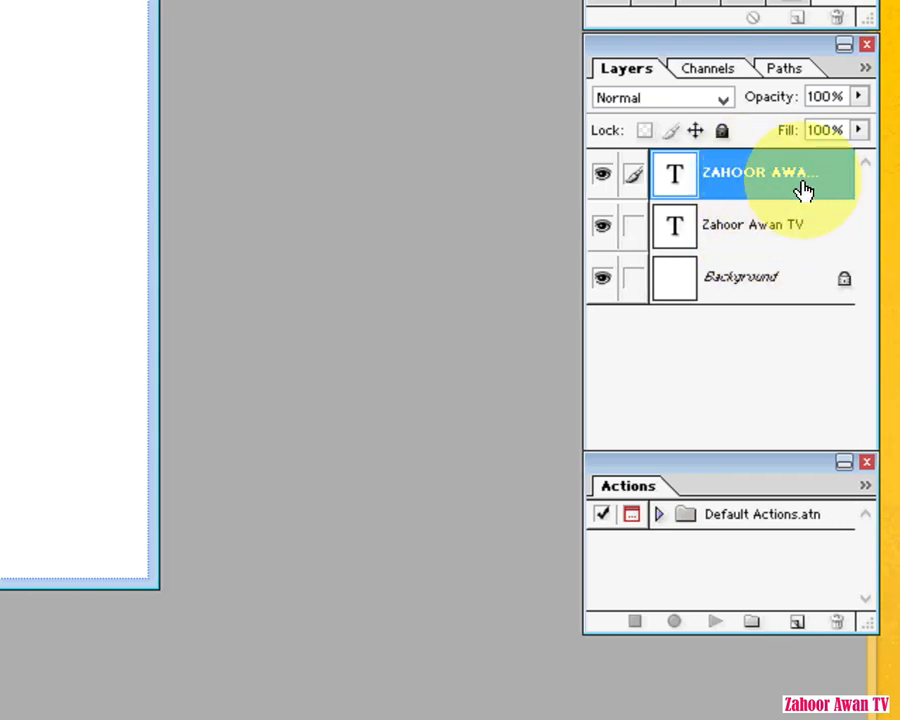
click(790, 224)
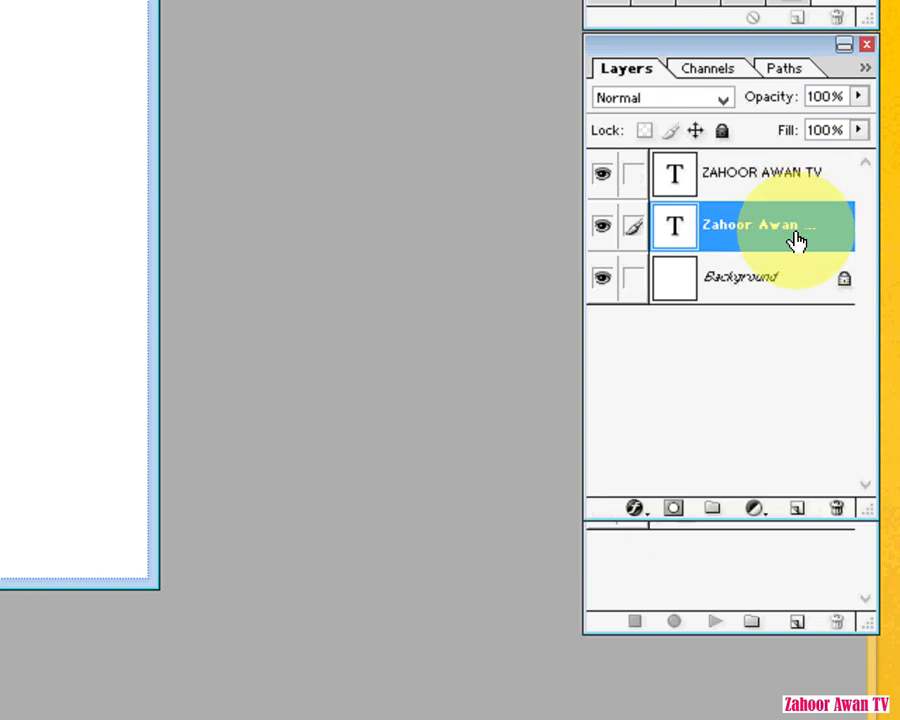
click(786, 177)
double_click(786, 177)
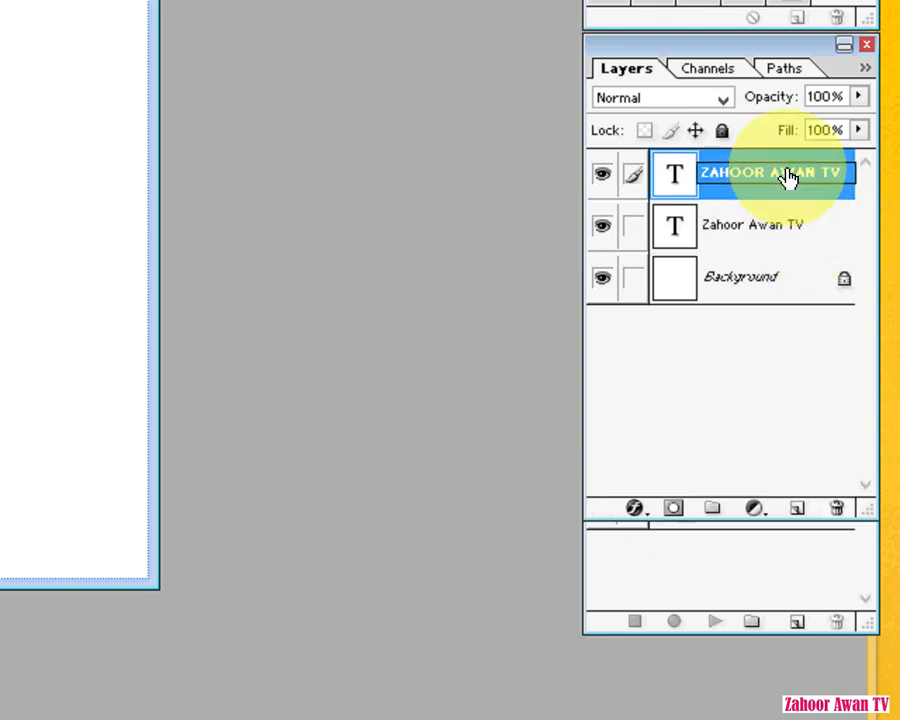
double_click(748, 188)
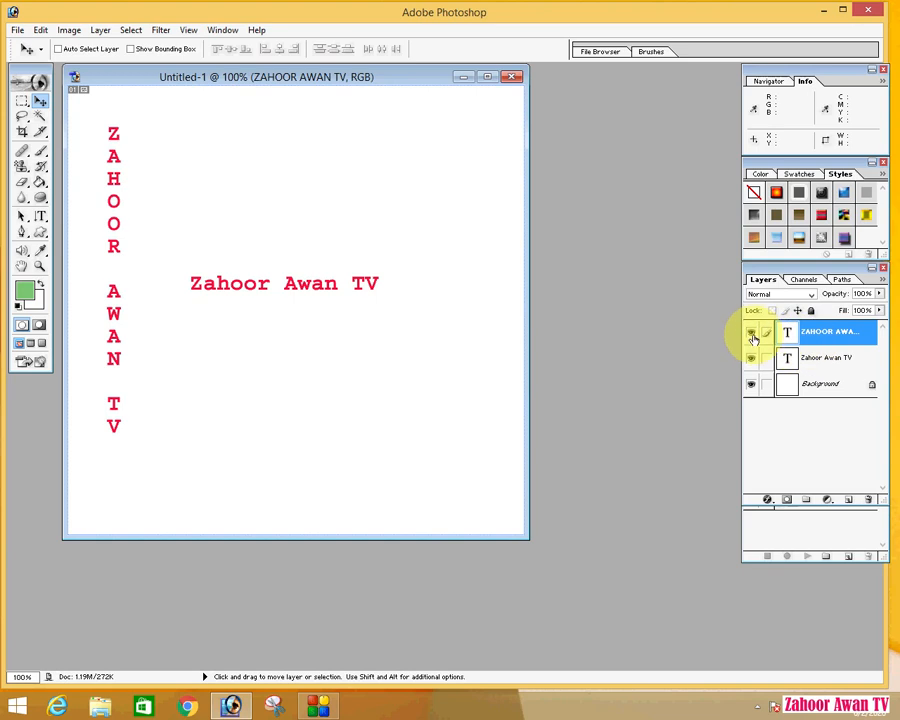
- Hide the vertical text layer and show it again, ending with the horizontal text layer selected
click(752, 333)
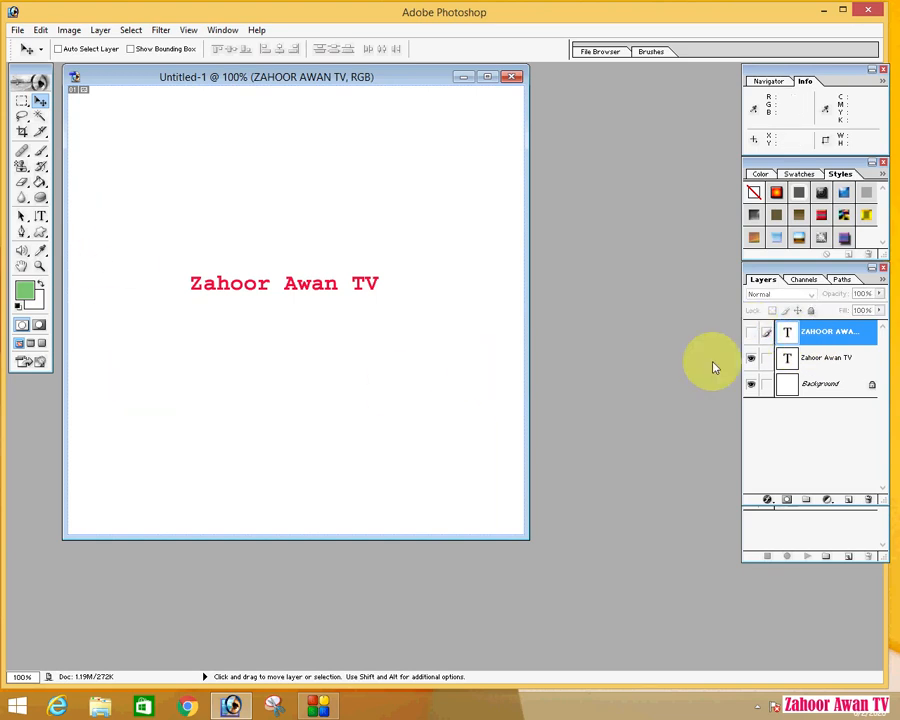
click(753, 335)
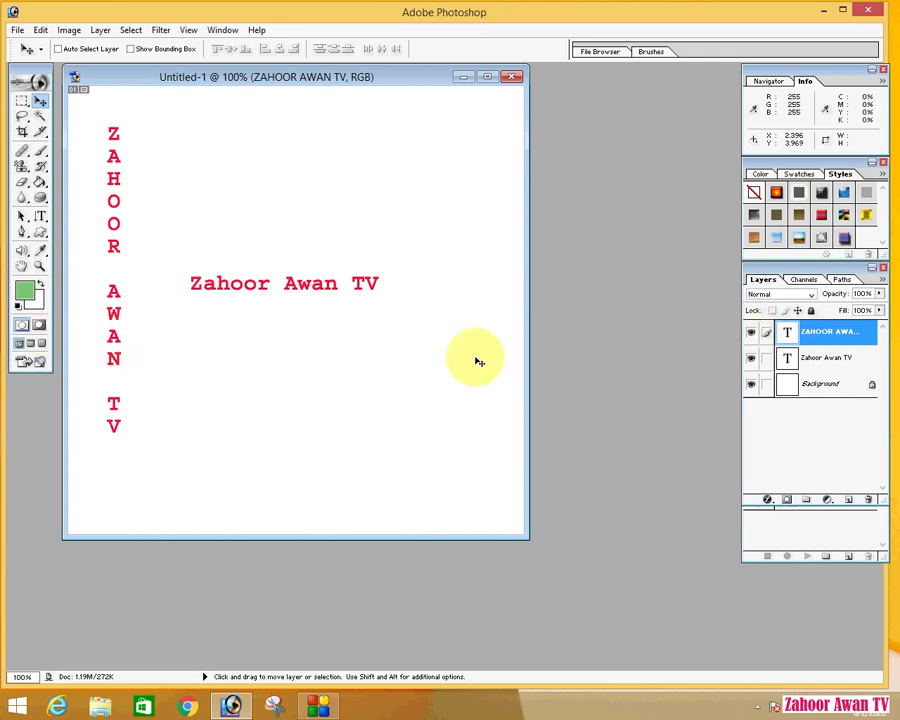
click(818, 360)
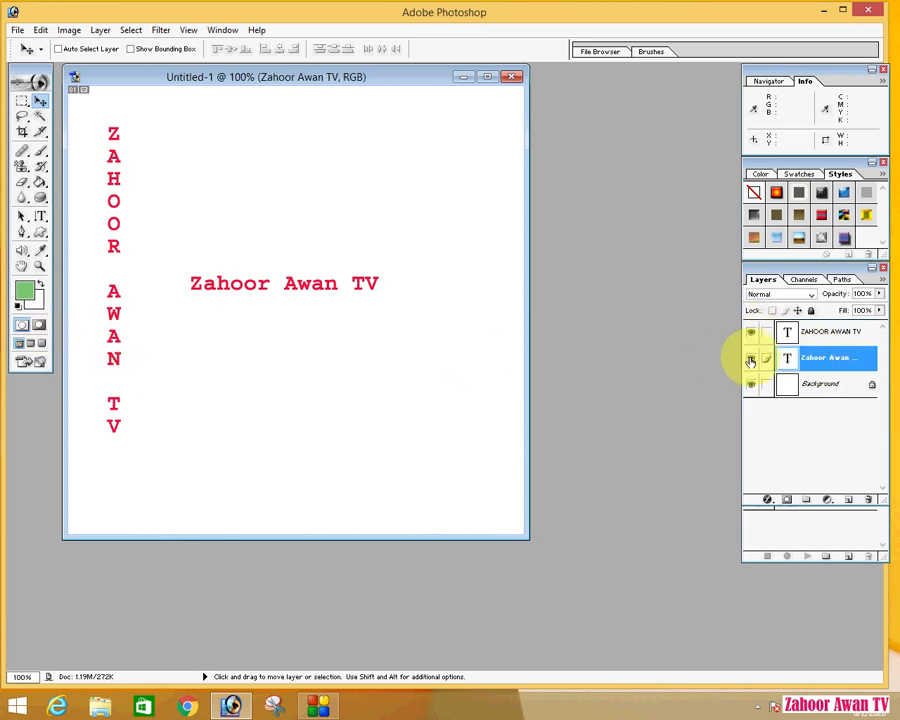
- Hide and reshow the horizontal text layer, and convert the locked Background into a regular layer named Layer 0
click(752, 360)
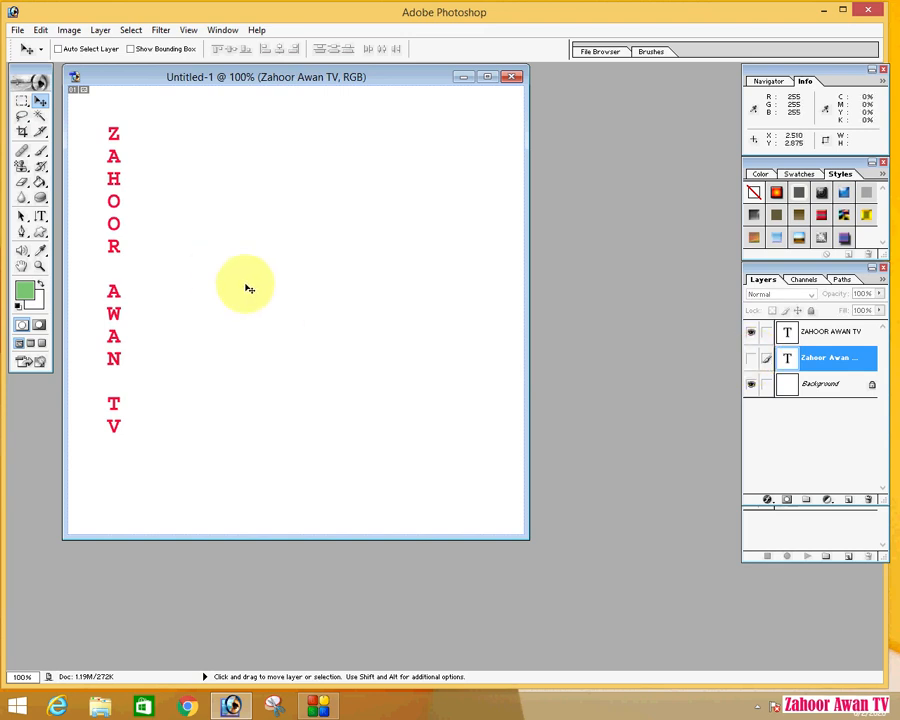
click(751, 358)
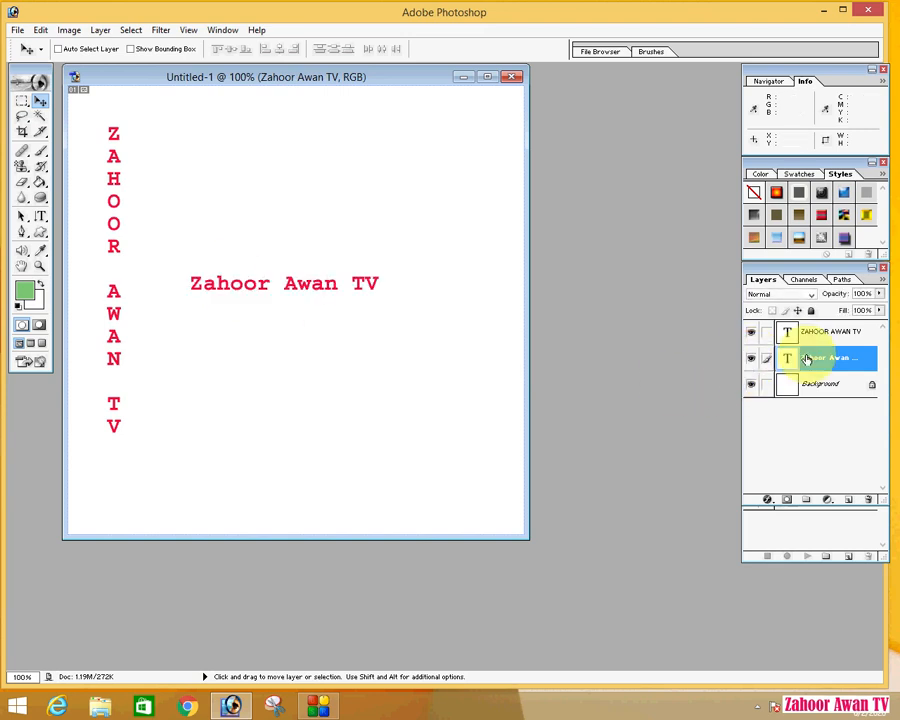
double_click(868, 388)
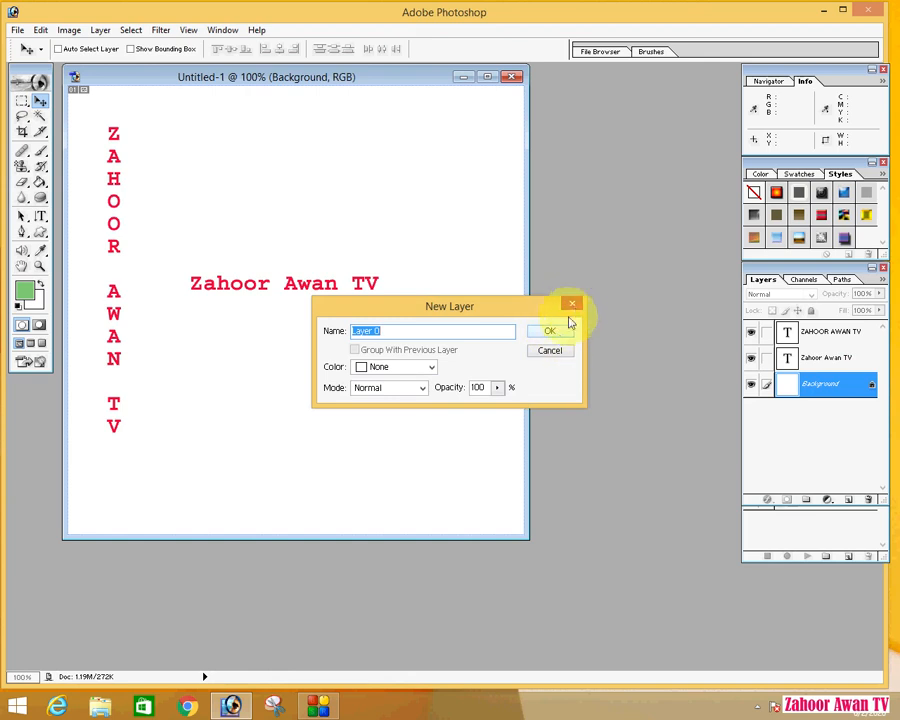
click(561, 339)
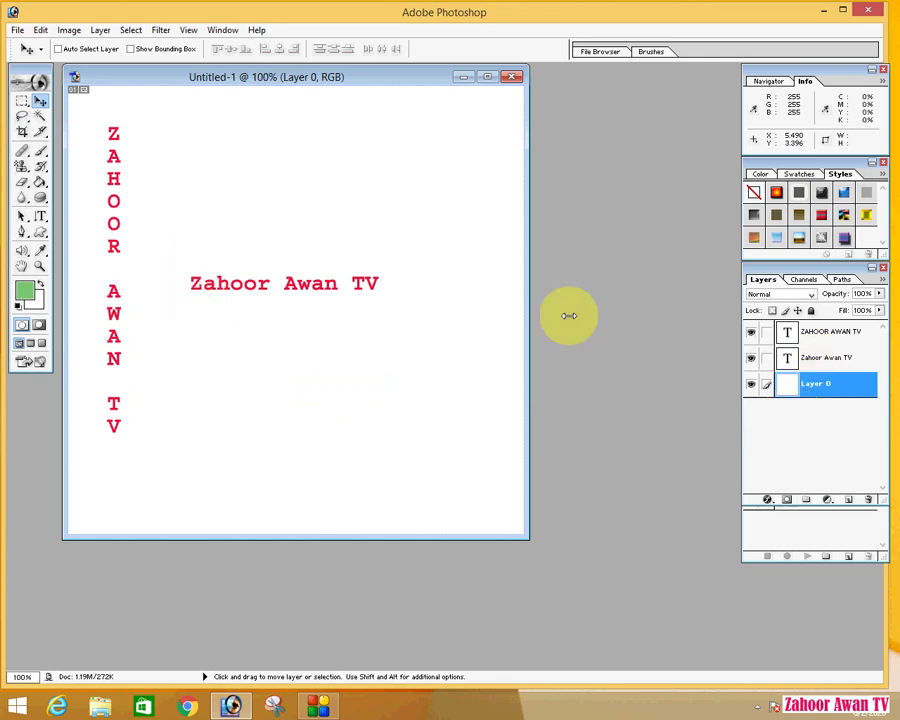
- Hide and reshow the vertical text layer, and do the same with the horizontal text layer
click(753, 332)
click(752, 332)
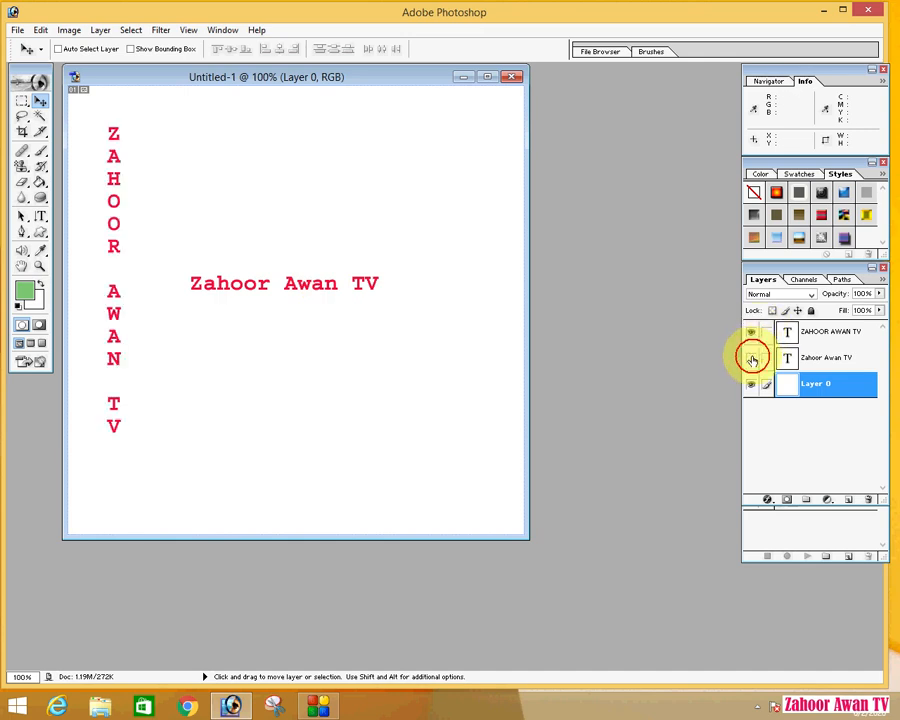
click(752, 360)
click(752, 358)
- Select all of the horizontal text on its layer with the Horizontal Type tool and set its font size to 30 pt
click(808, 357)
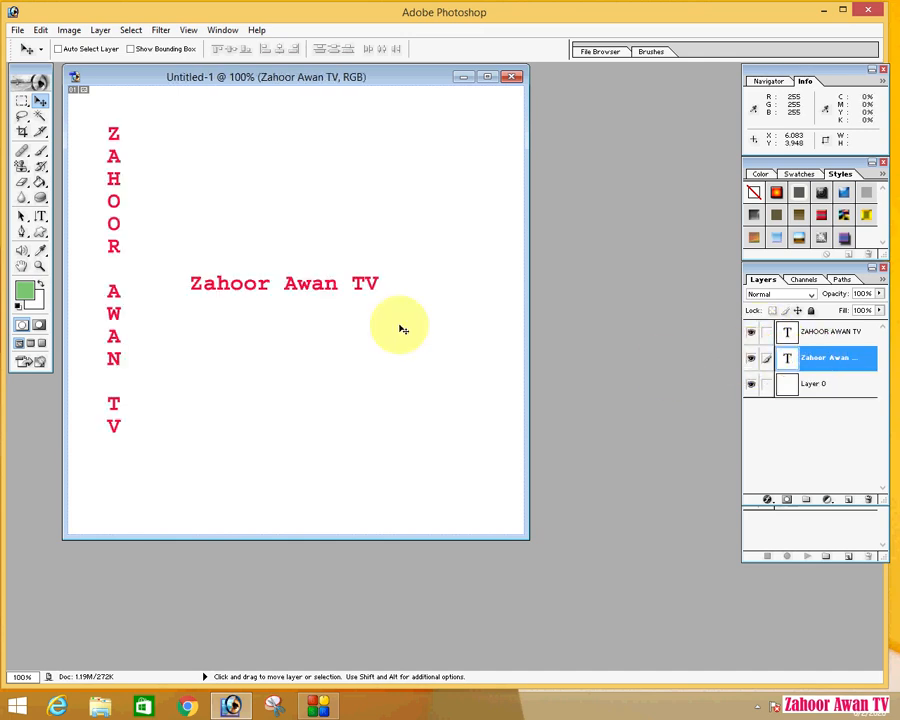
click(40, 216)
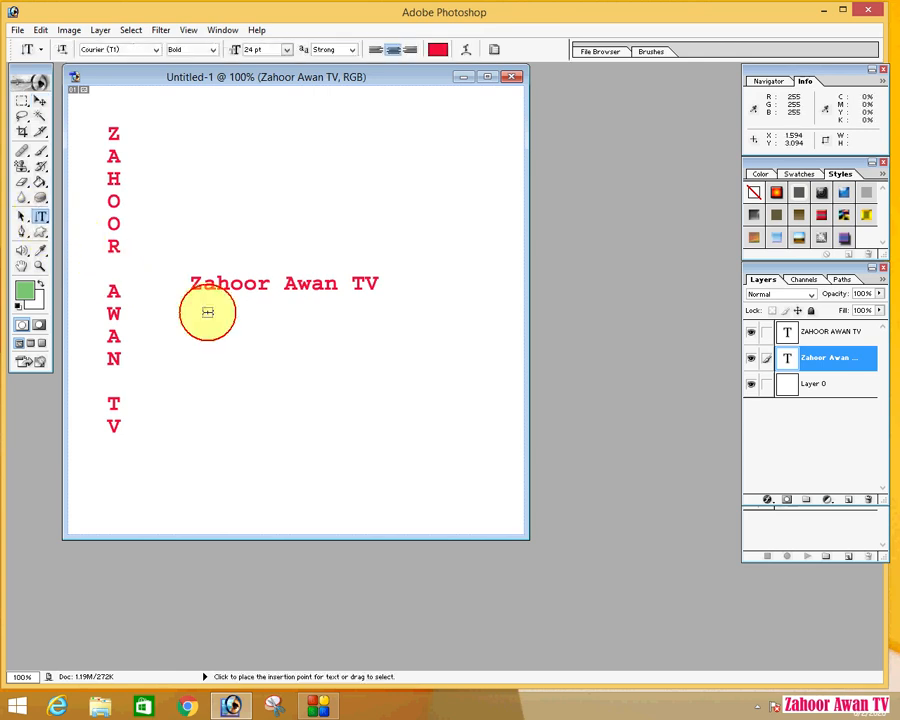
click(192, 285)
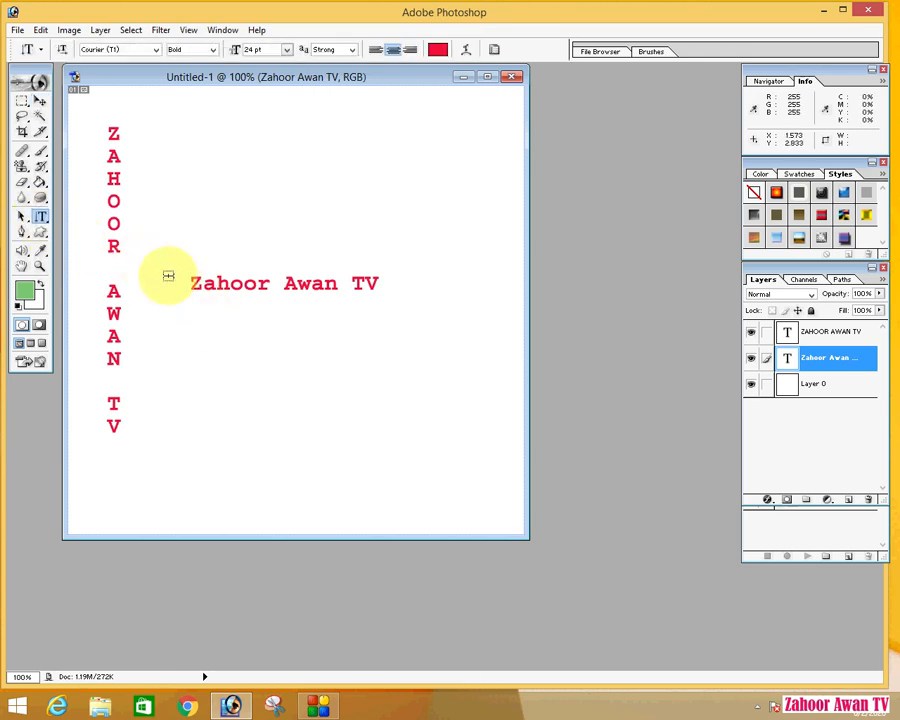
click(42, 219)
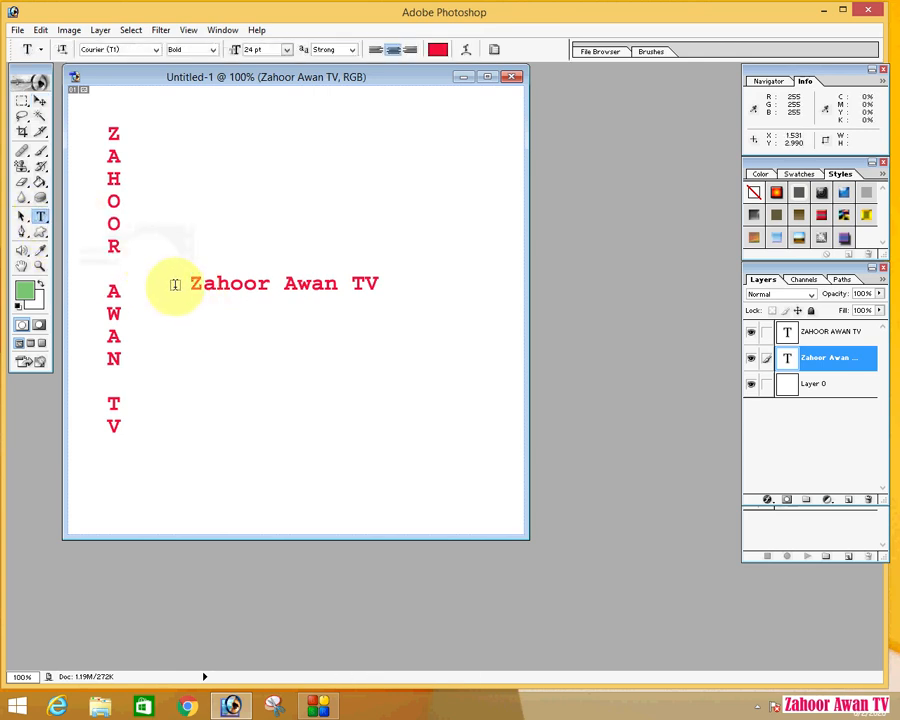
drag(178, 284, 420, 284)
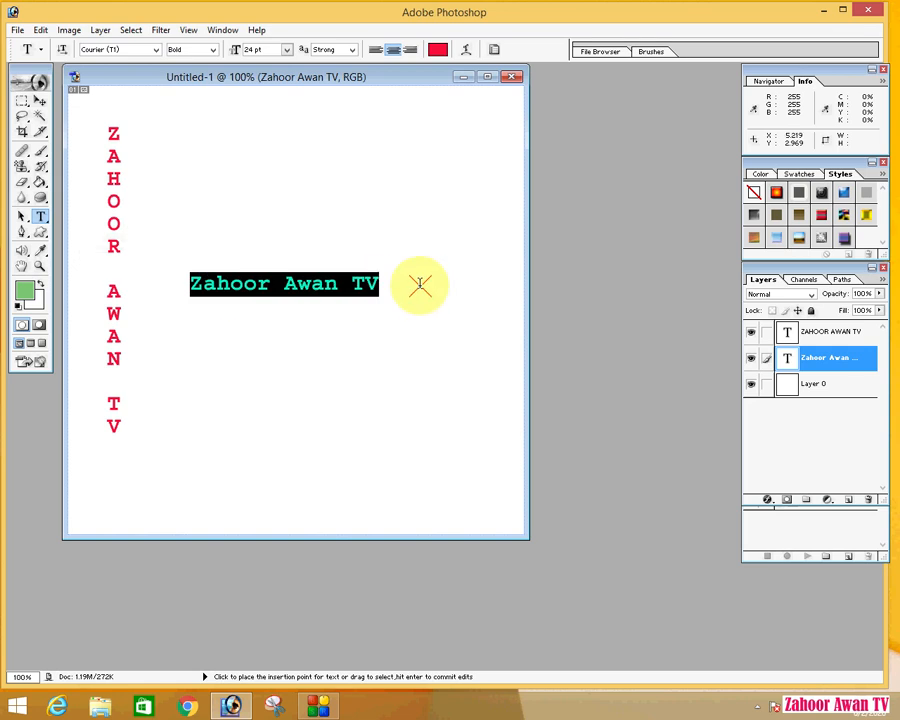
click(287, 49)
click(279, 225)
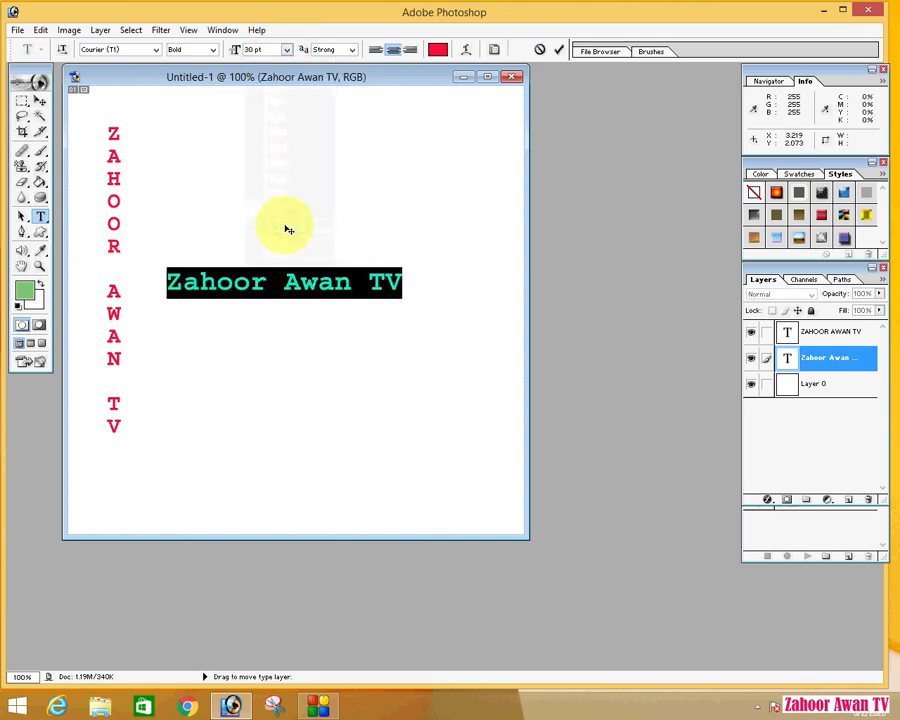
click(346, 311)
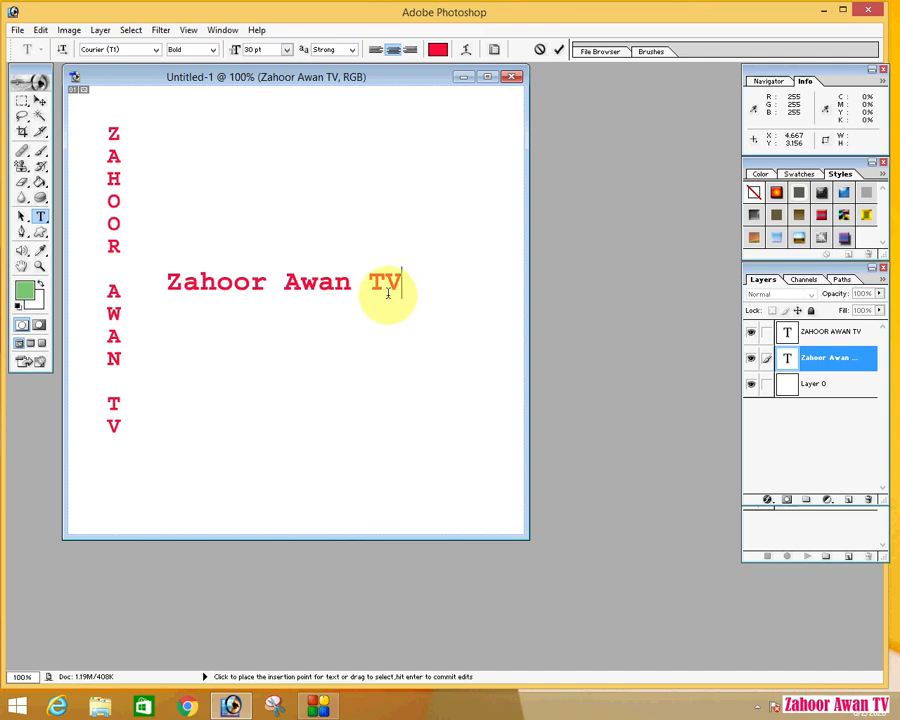
- Try several preset layer styles on the horizontal text and clear them back to no style
click(777, 194)
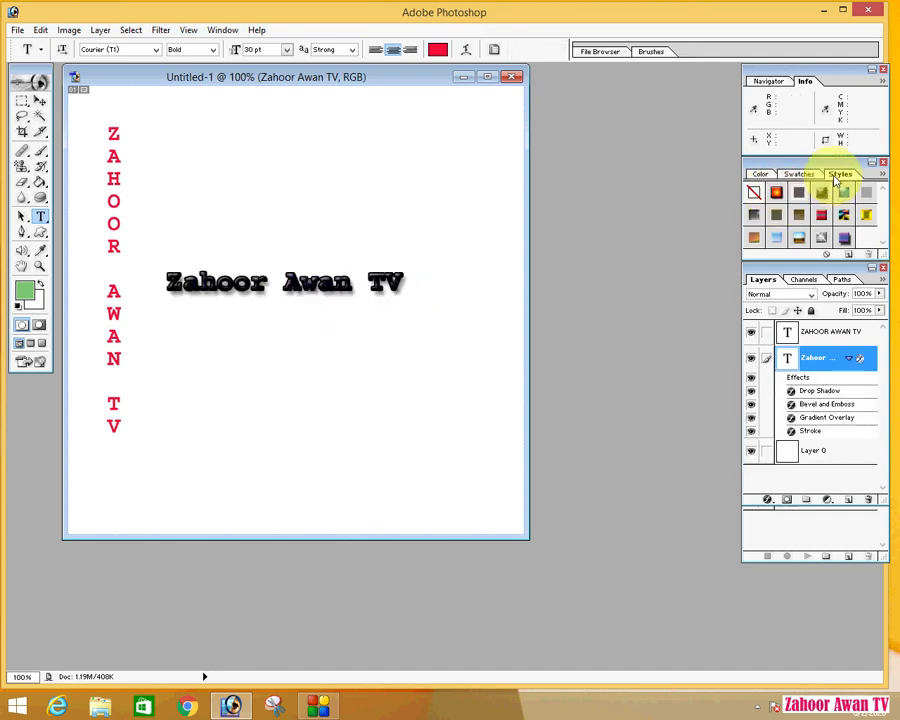
click(820, 193)
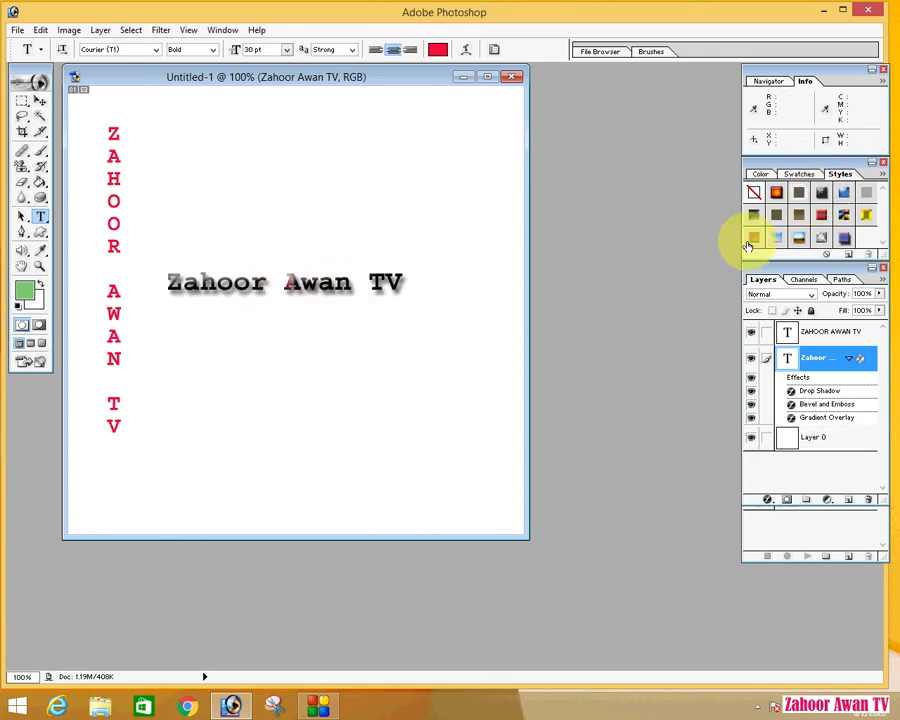
click(818, 212)
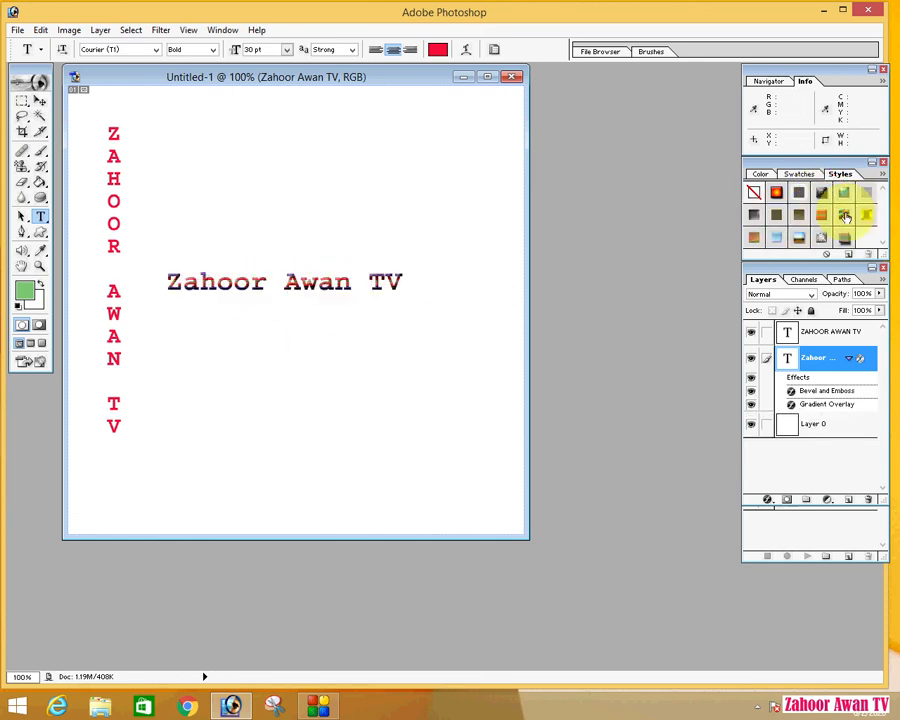
click(866, 211)
click(866, 199)
click(865, 204)
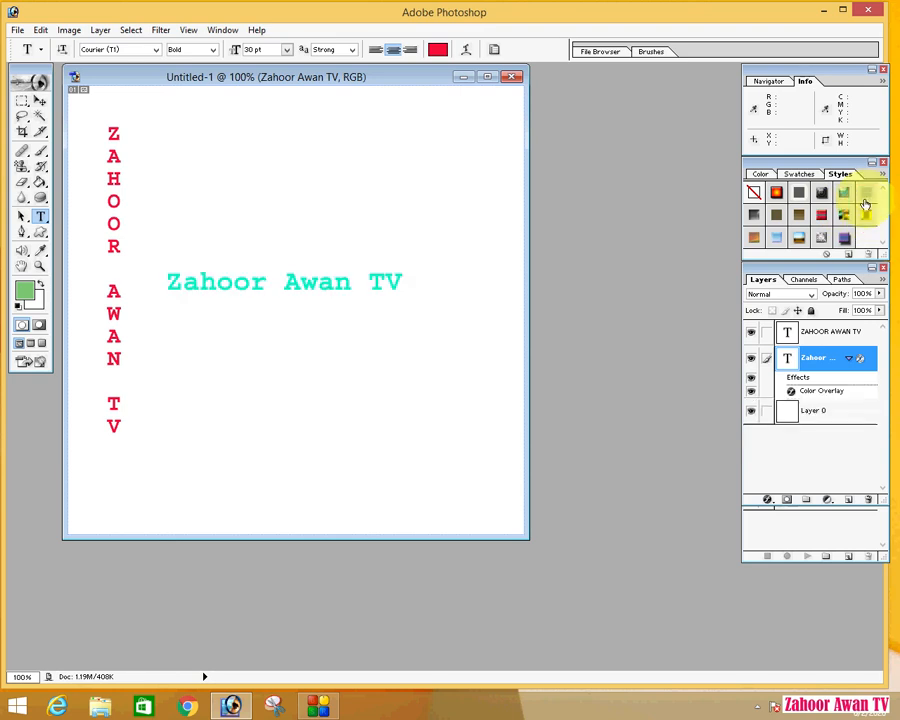
click(756, 199)
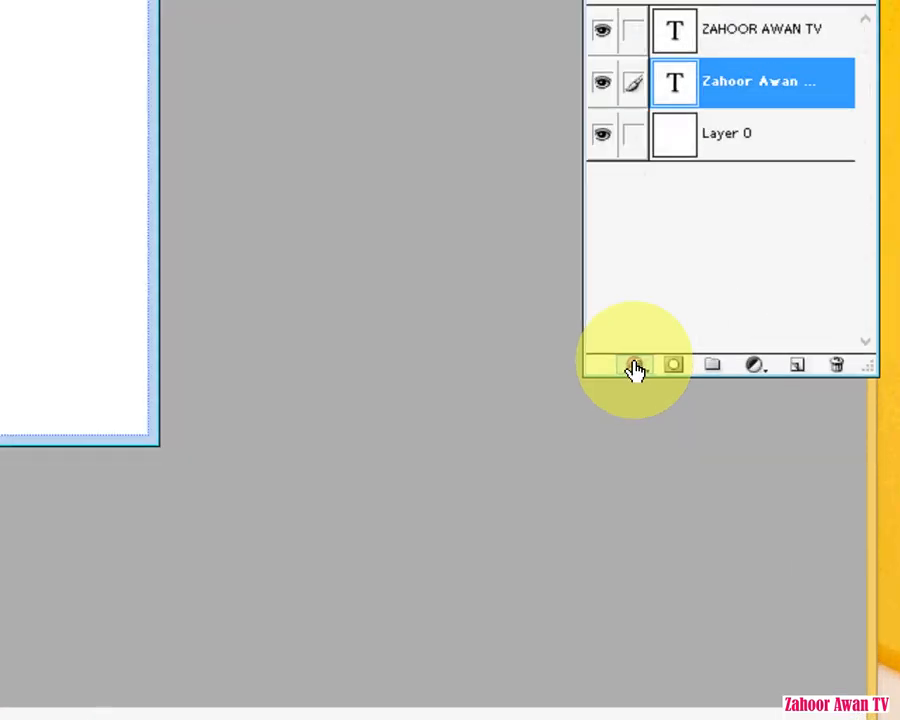
- Apply a Color Overlay effect to the horizontal text layer using the blue color 0042FF
click(635, 367)
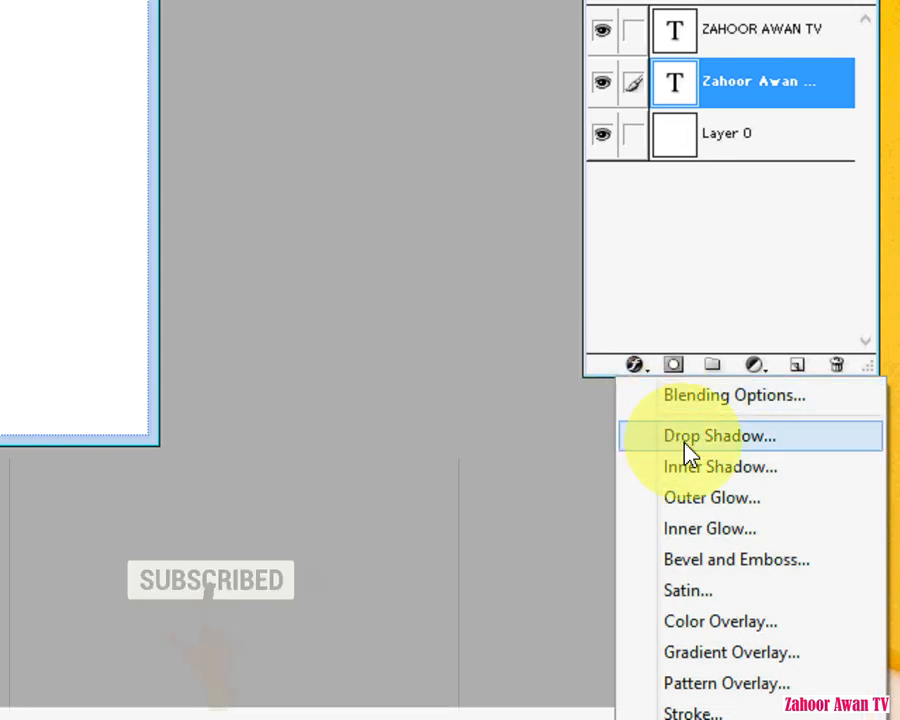
click(716, 622)
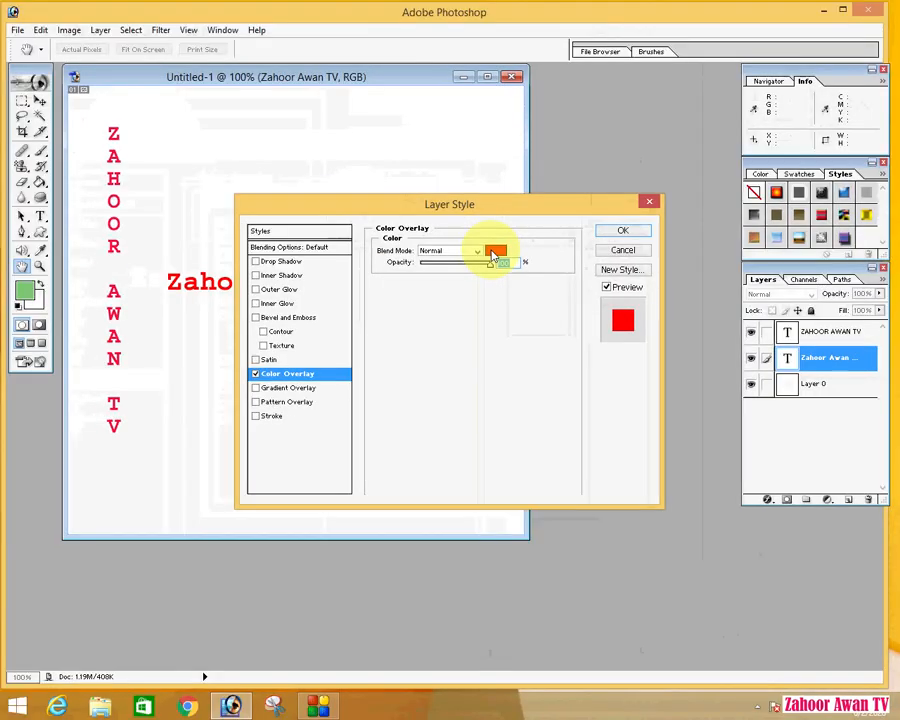
click(150, 136)
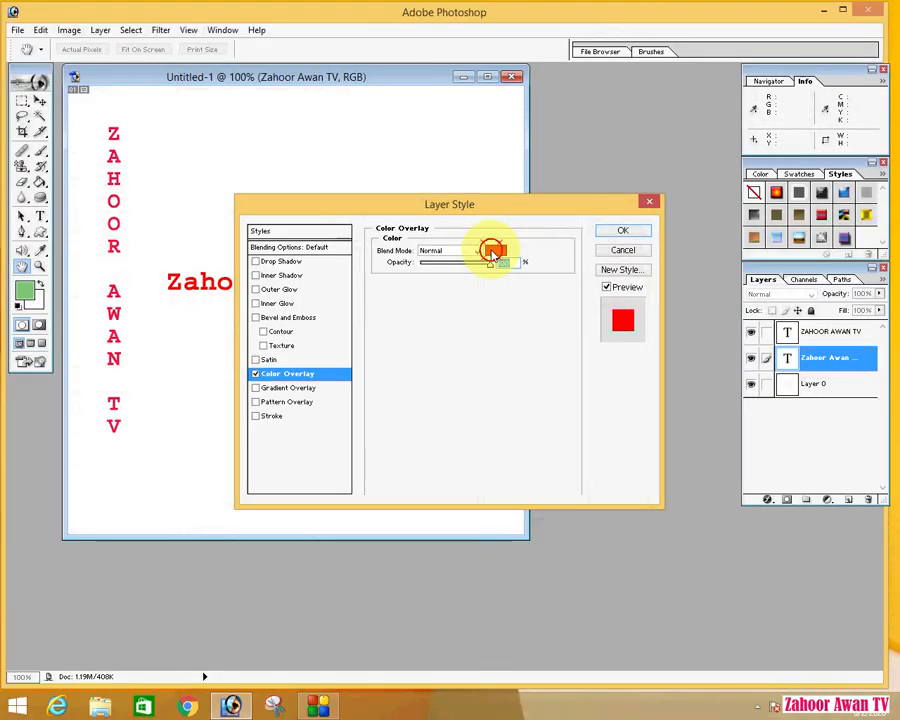
click(483, 337)
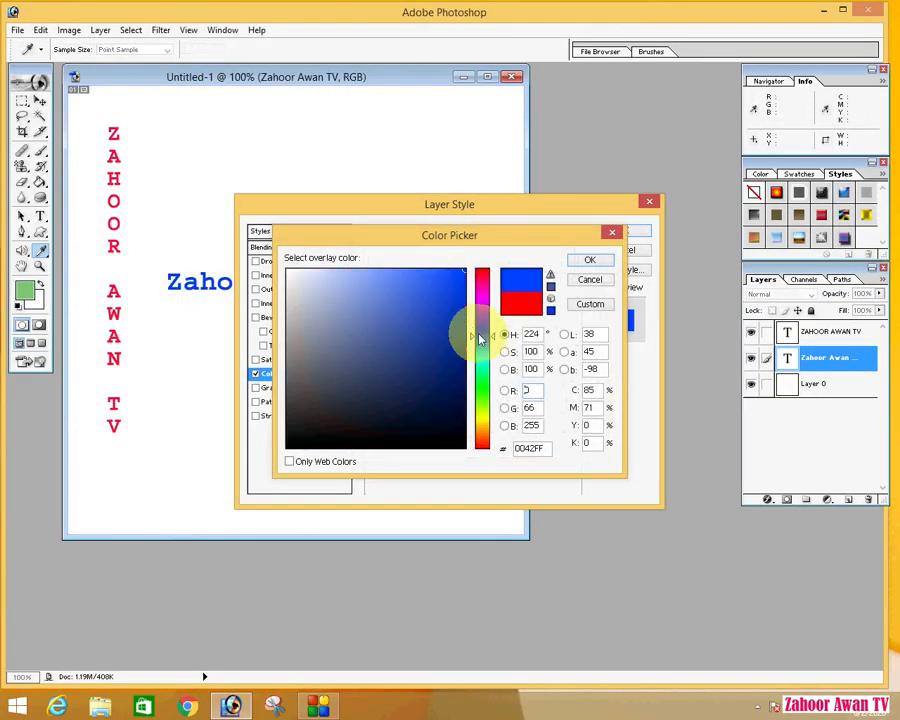
click(590, 260)
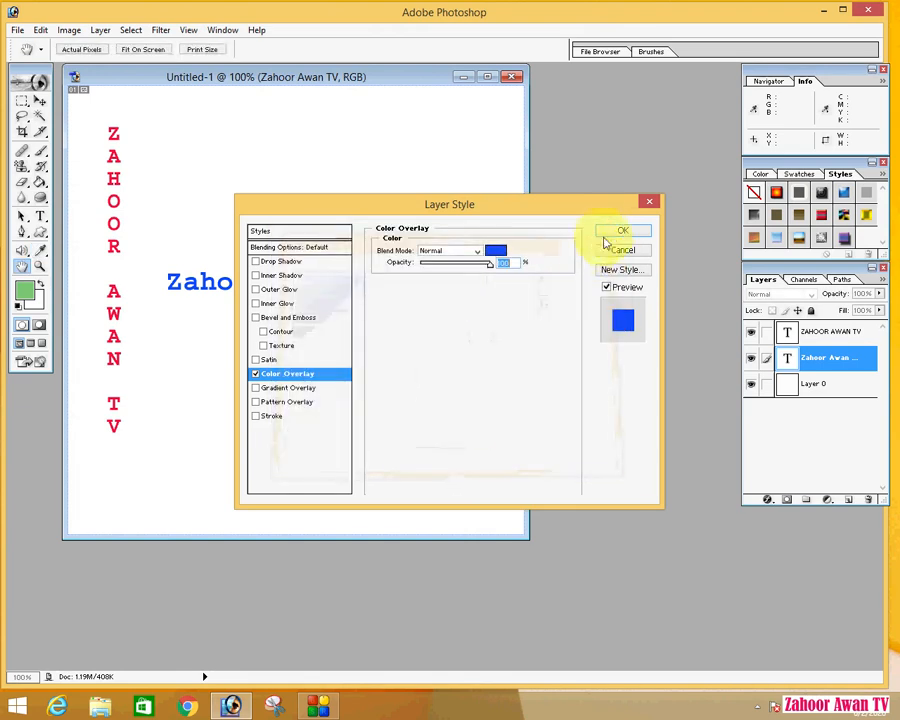
click(610, 229)
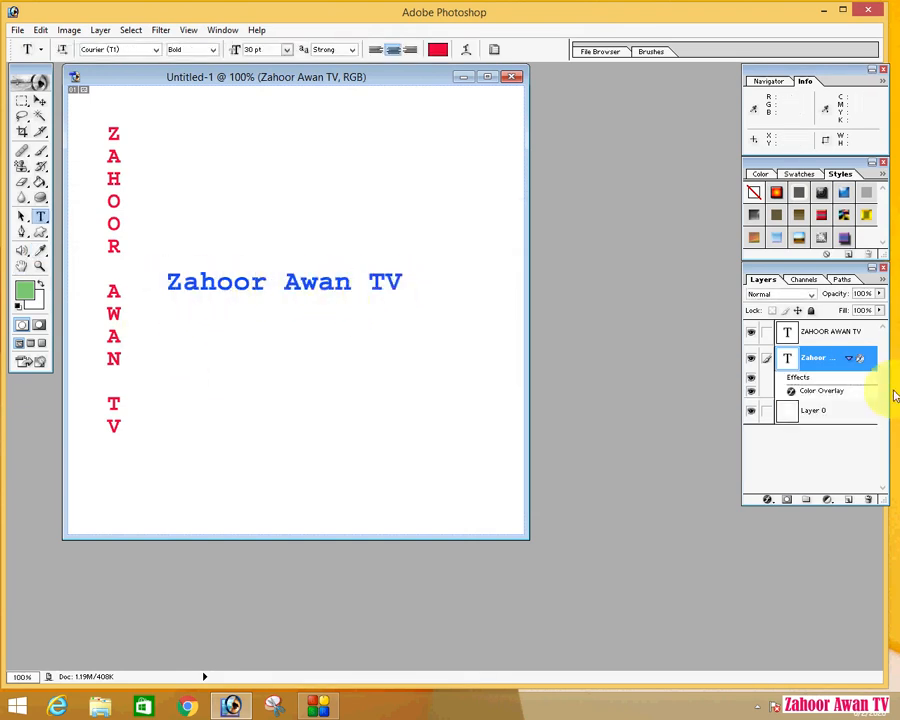
- Add a Stroke effect to the horizontal text layer with size 18 px, position Outside and opacity 20%
click(769, 500)
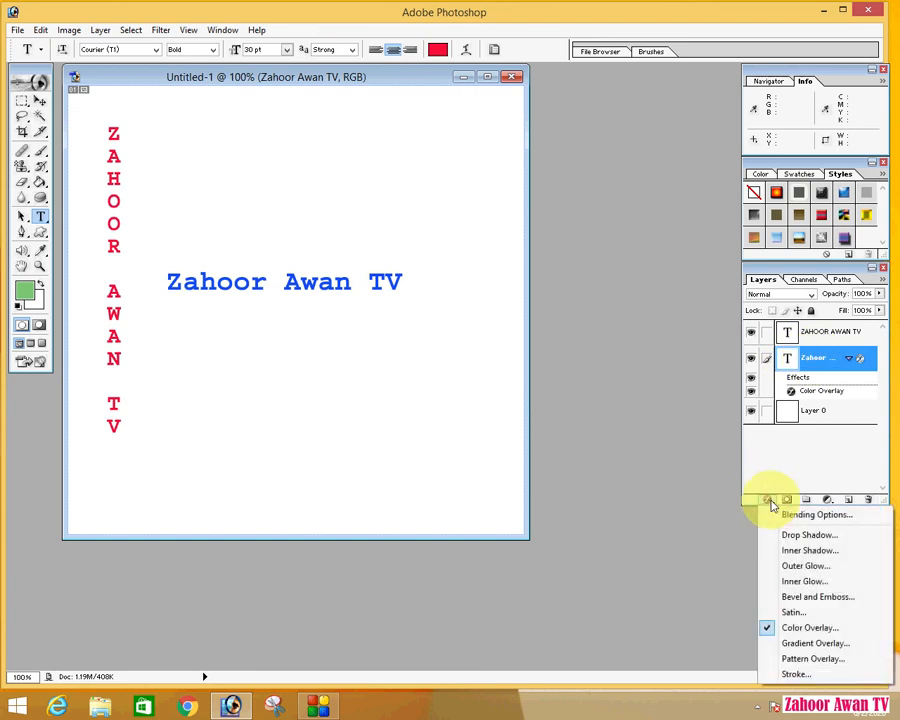
click(797, 676)
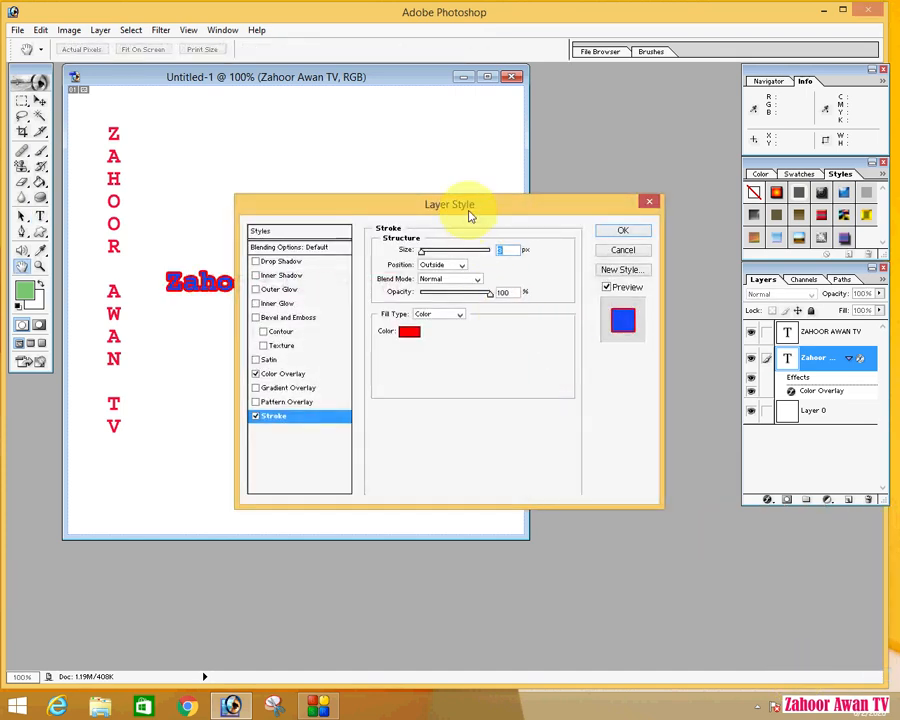
drag(472, 210, 511, 341)
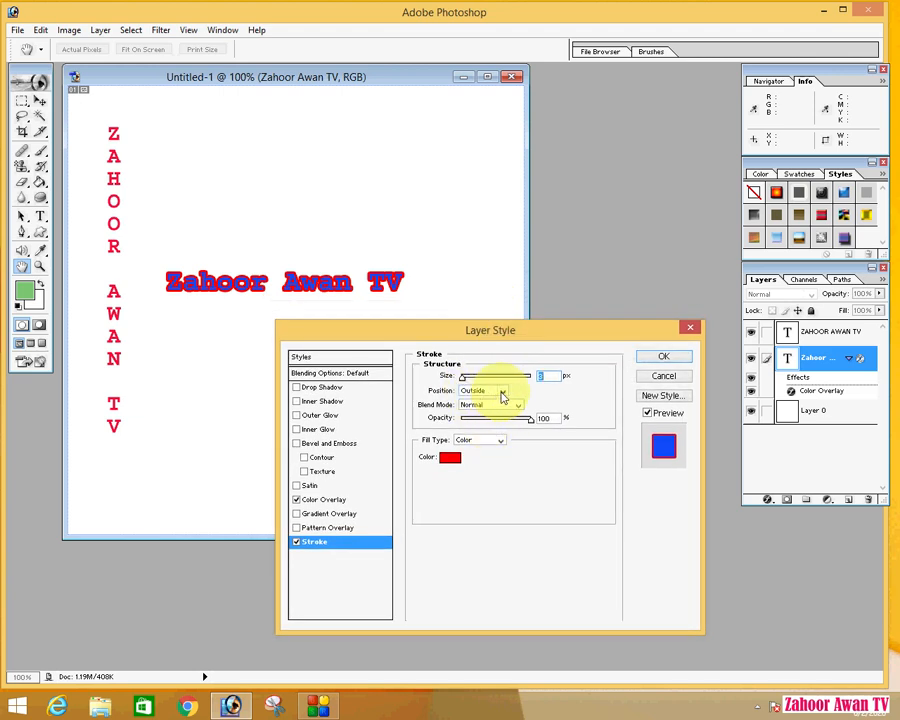
mouse_move(468, 381)
mouse_down()
mouse_move(496, 380)
mouse_move(468, 380)
mouse_up()
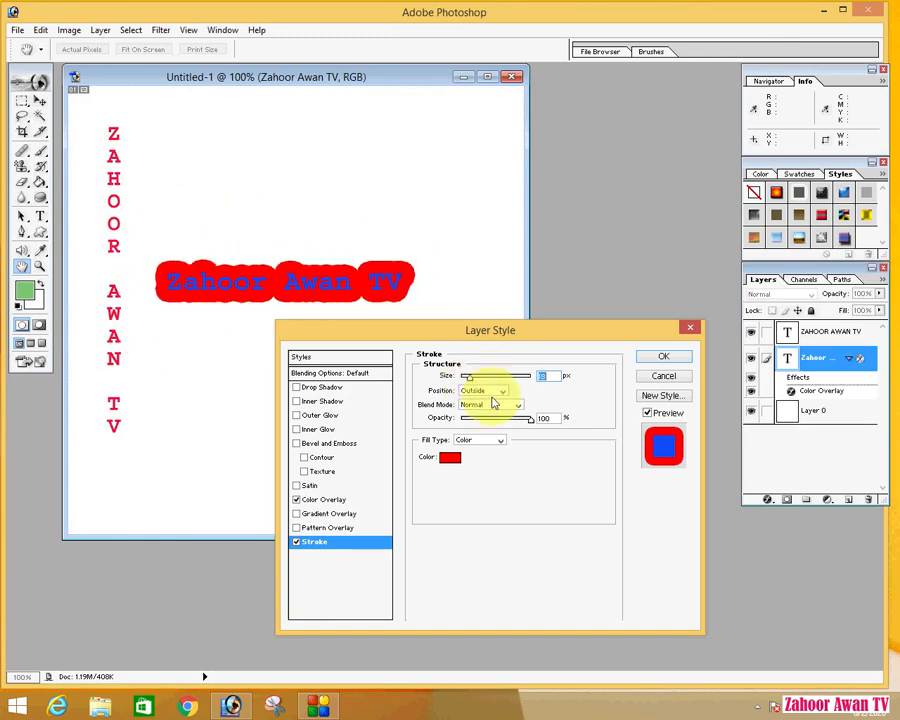
click(488, 410)
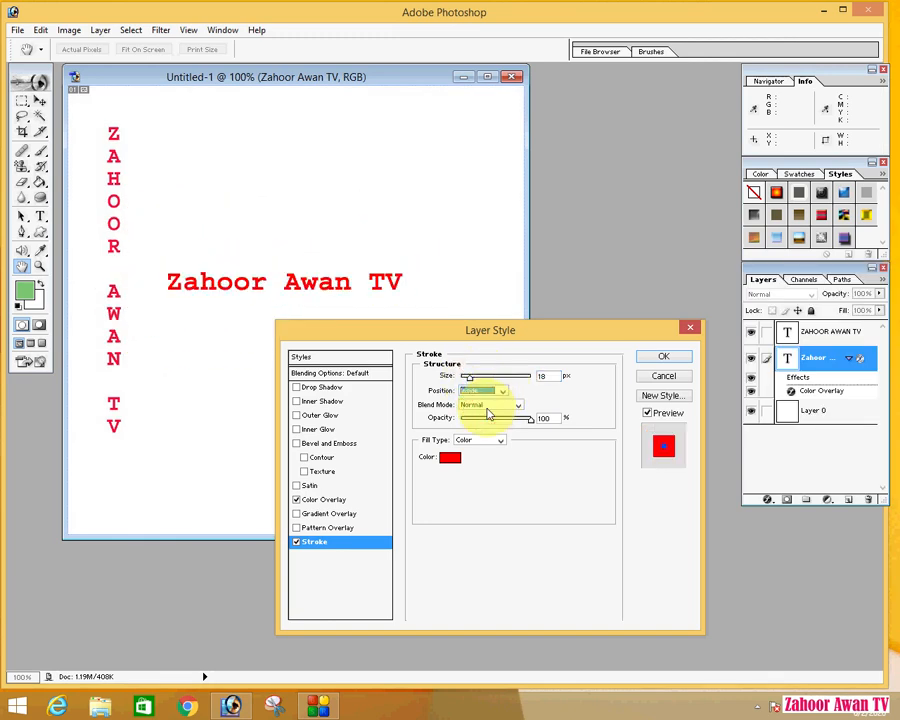
click(487, 402)
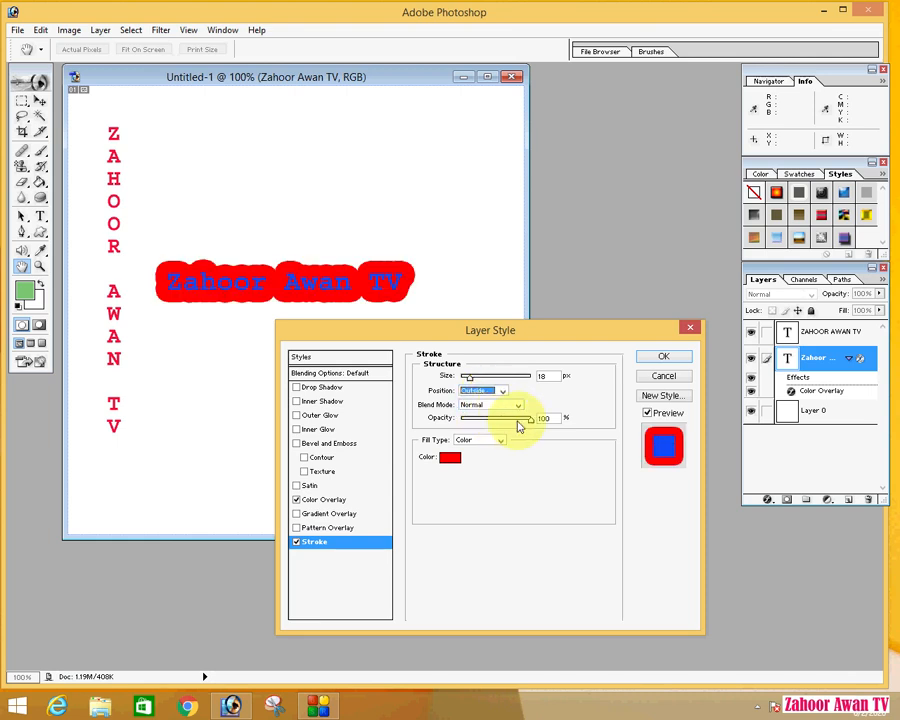
drag(528, 425, 474, 418)
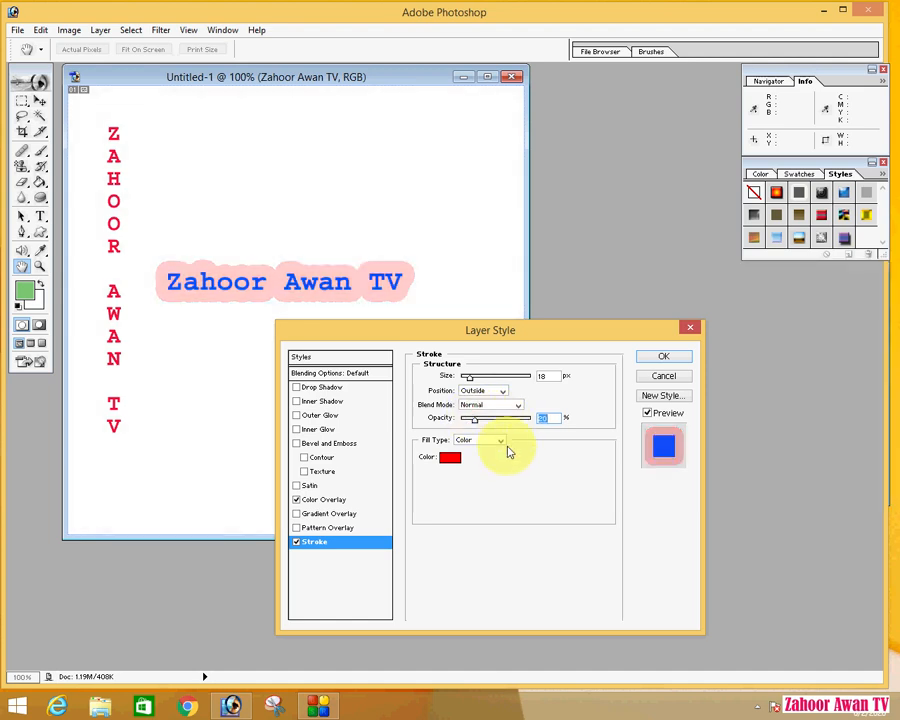
- Set the stroke color to blue 1606E0 and apply the layer style to the horizontal text
click(451, 459)
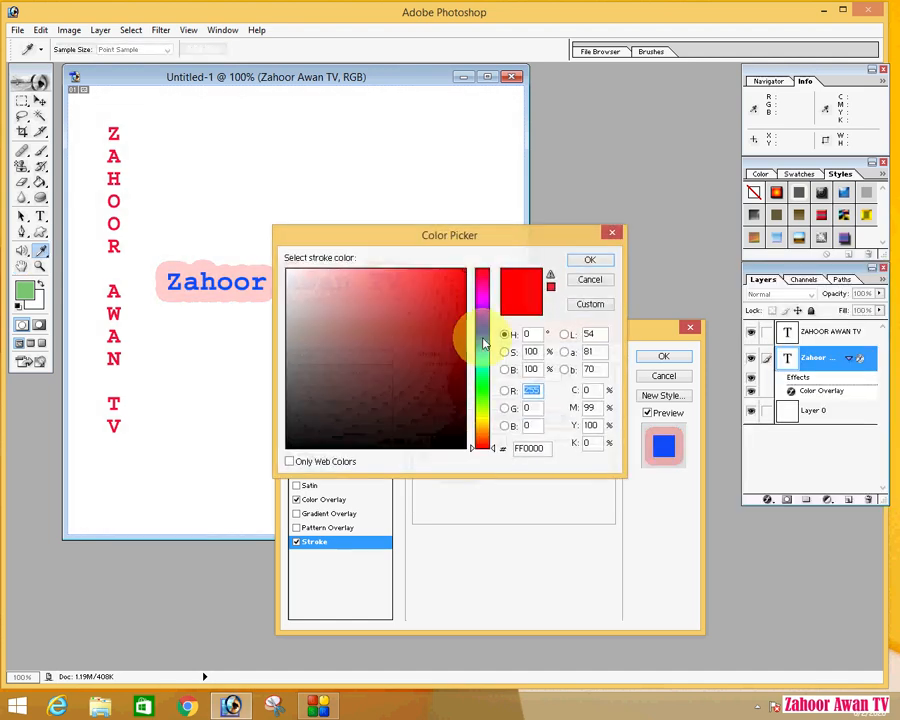
click(482, 326)
click(458, 292)
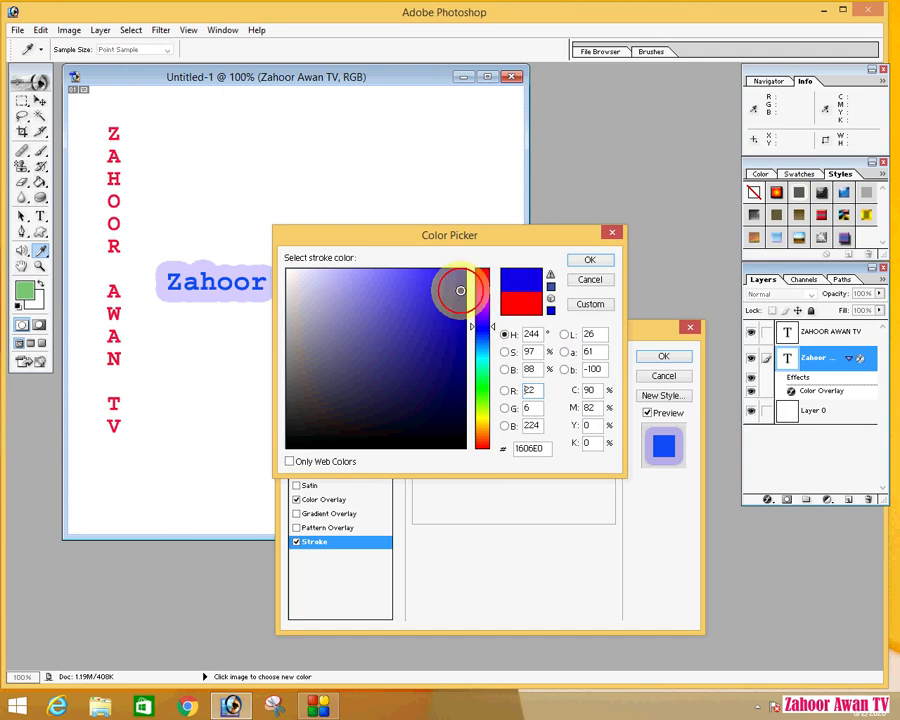
click(589, 259)
click(676, 358)
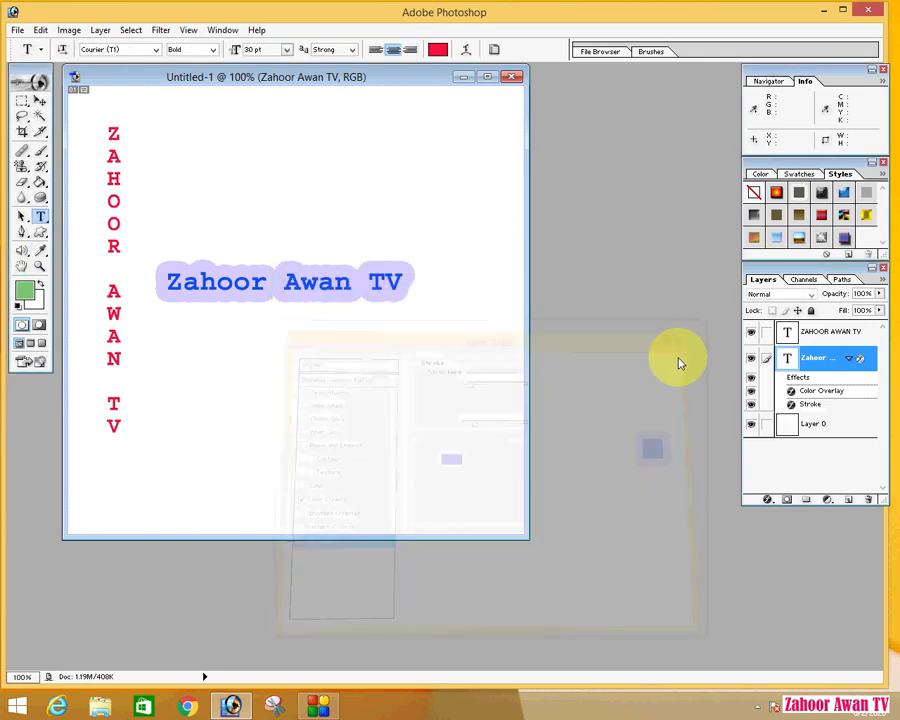
click(769, 500)
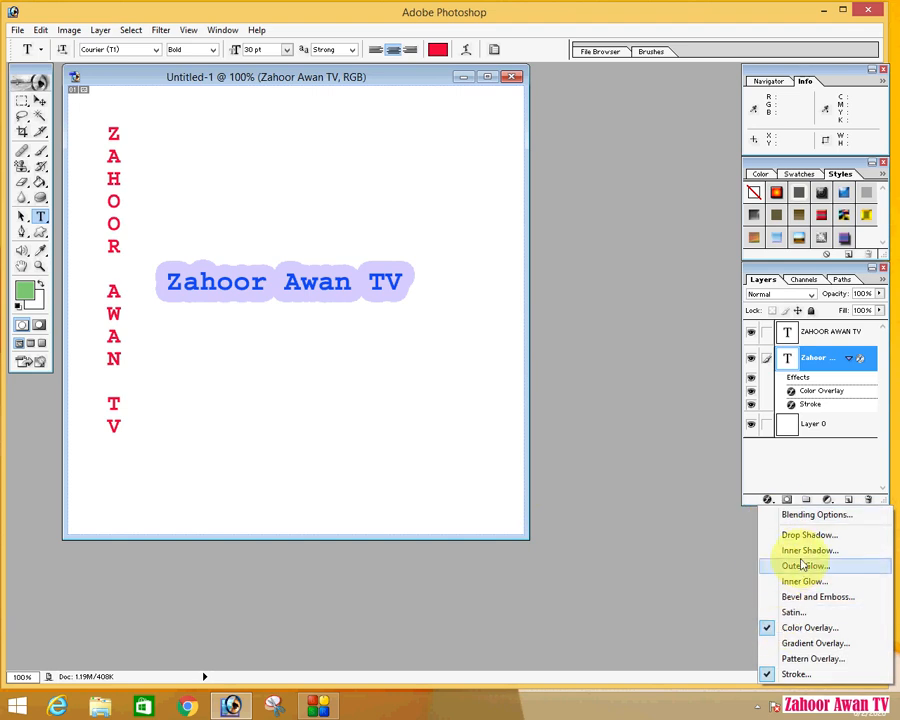
click(805, 537)
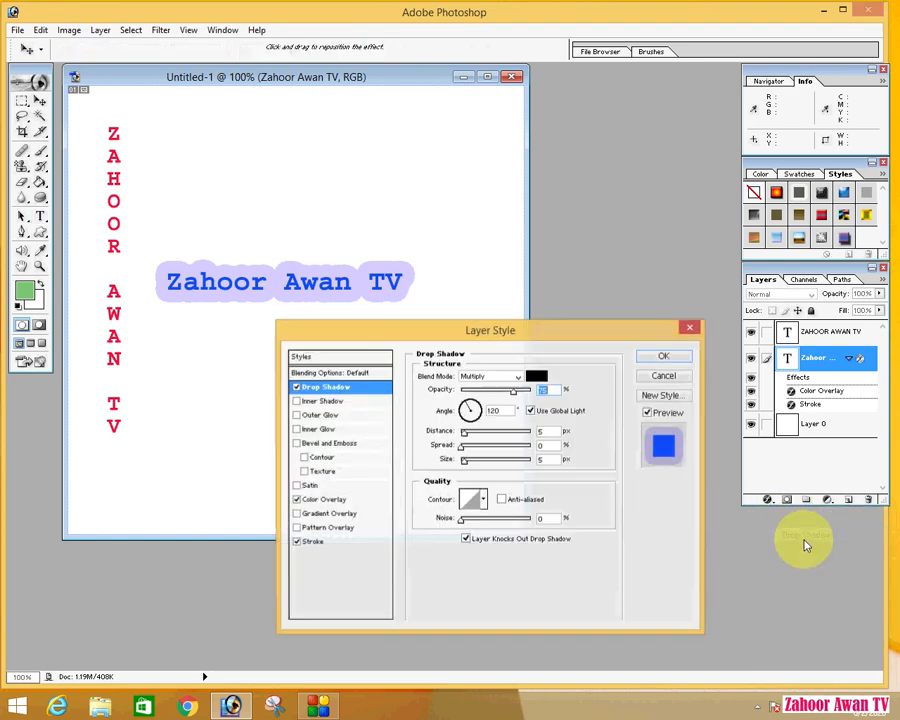
click(689, 328)
- Add a Drop Shadow effect to the vertical text layer with a bright blue shadow color and 100% opacity
click(822, 330)
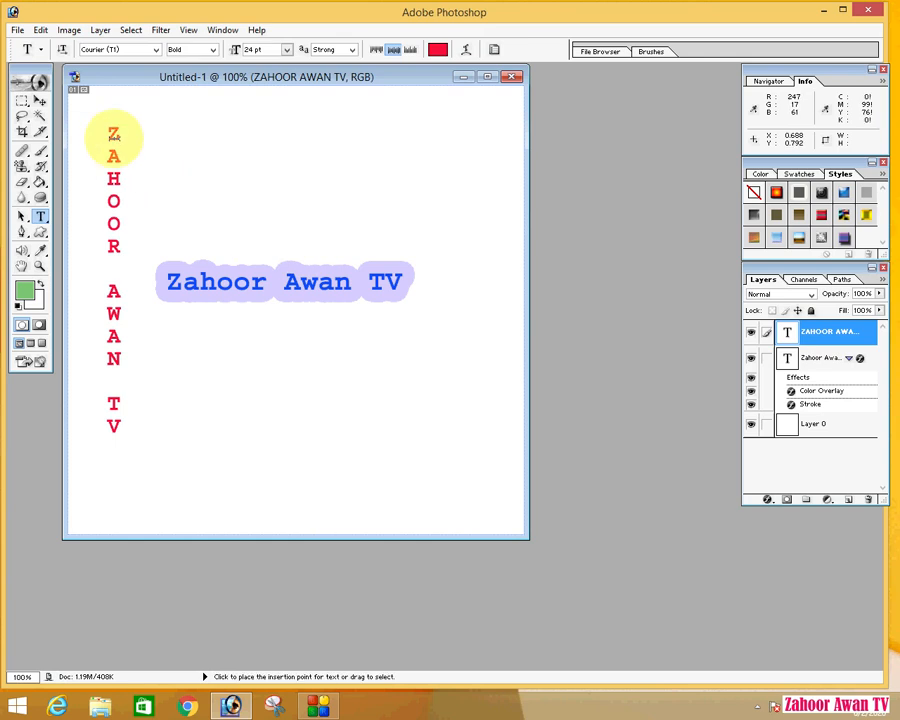
click(770, 502)
click(800, 539)
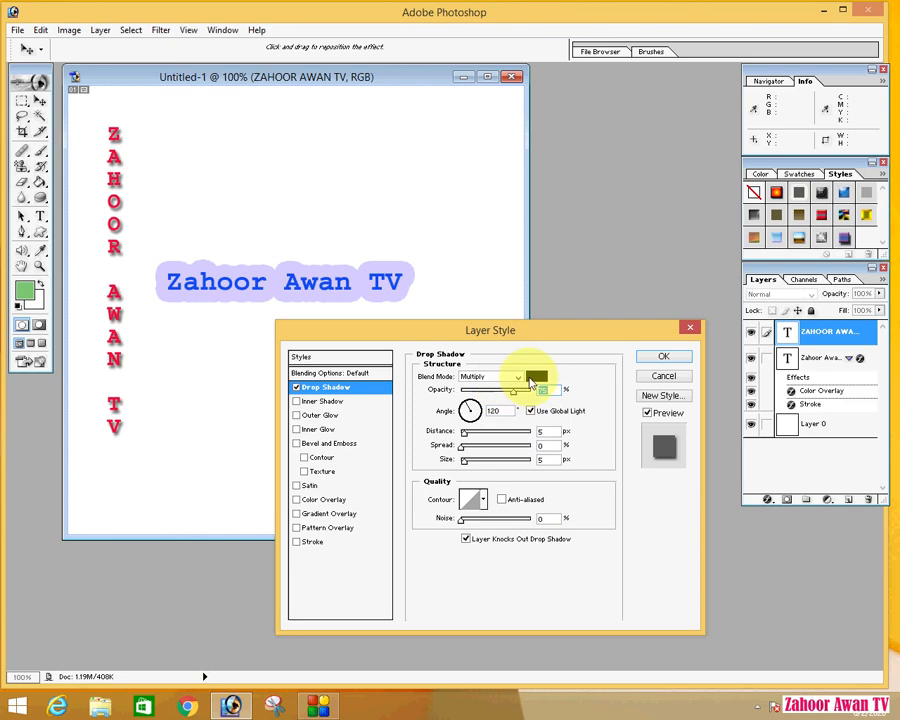
click(531, 381)
click(476, 338)
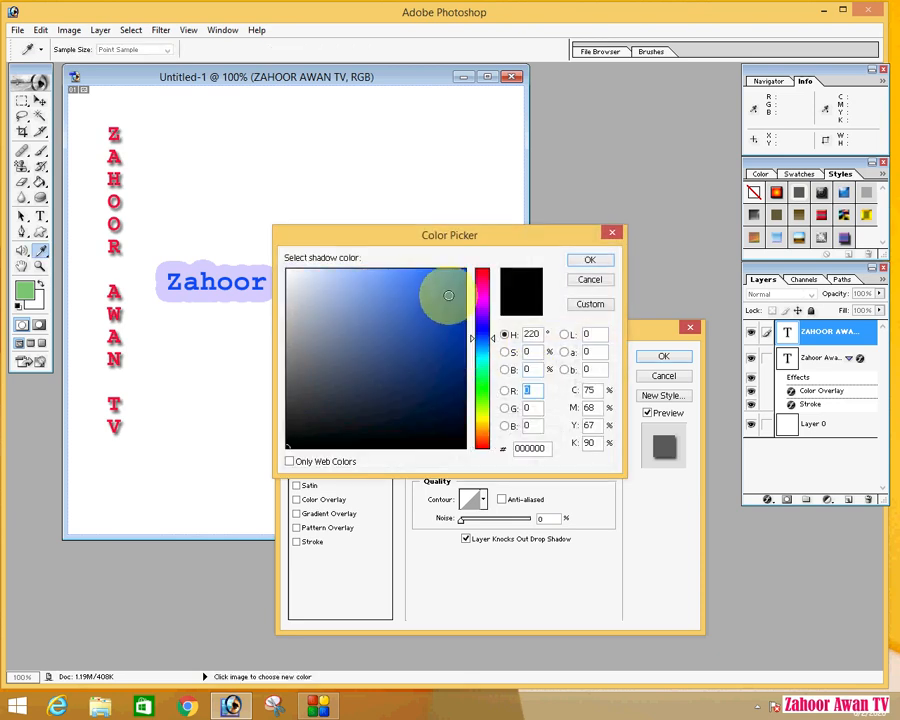
click(432, 288)
click(592, 259)
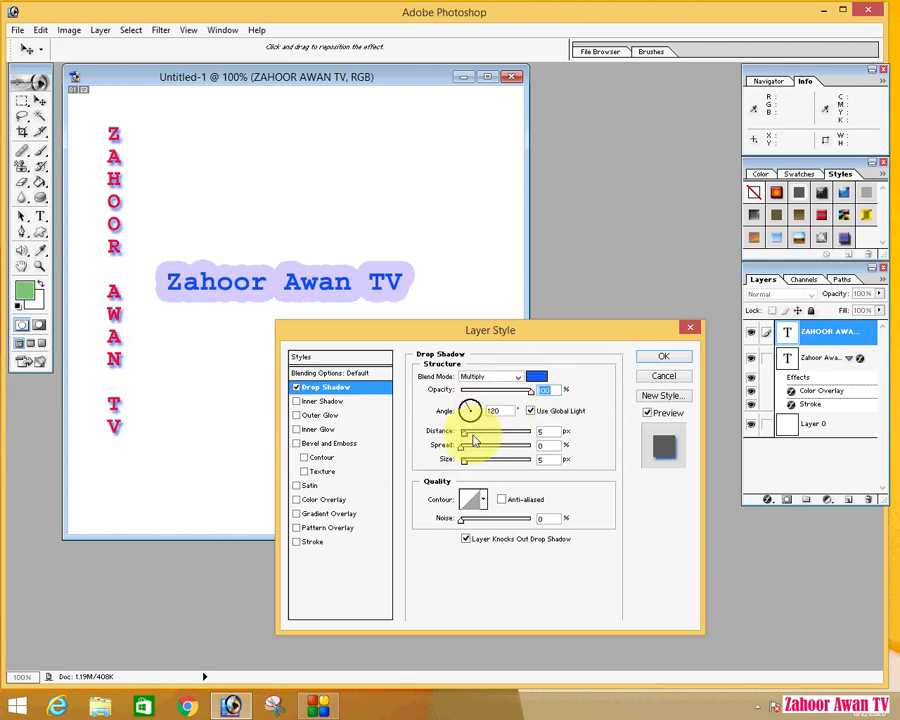
- Set the shadow's distance to 65 px, spread to 54% and size to 4 px, choose the single-peak contour, and apply the style
drag(467, 435, 468, 466)
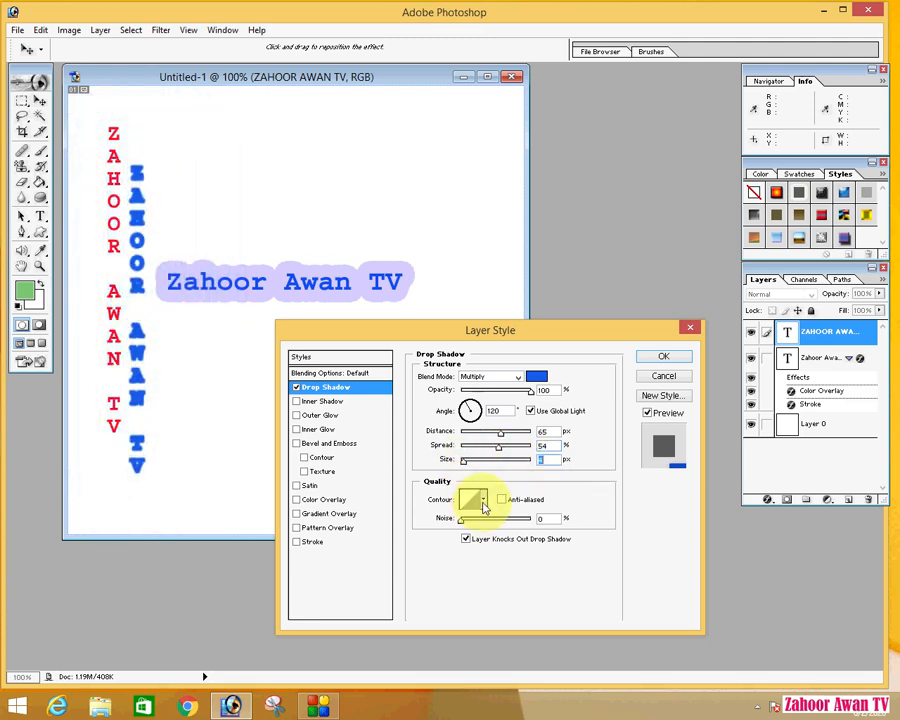
click(482, 501)
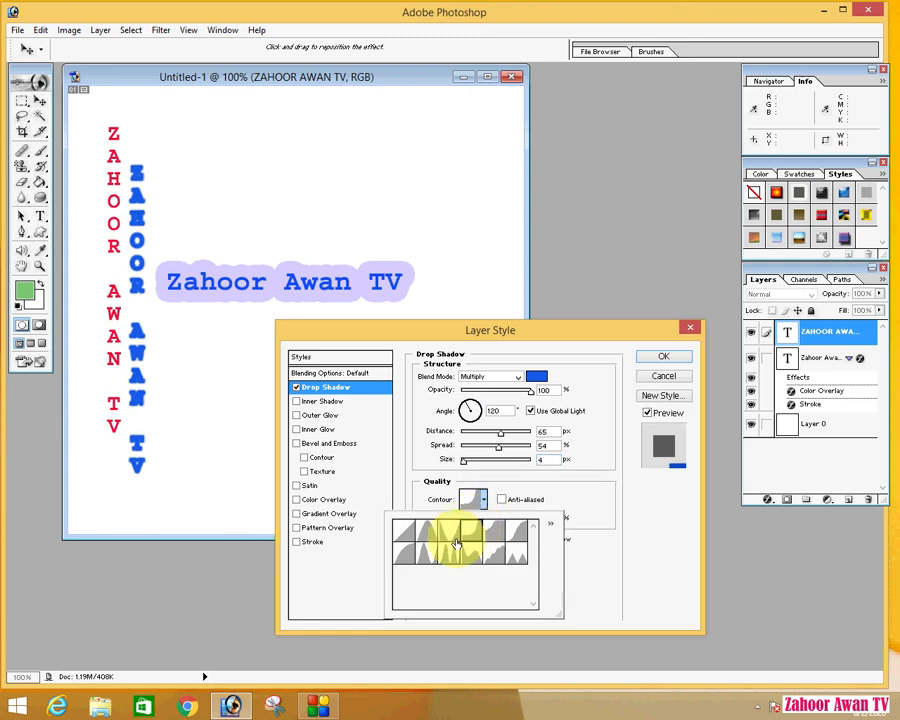
click(450, 531)
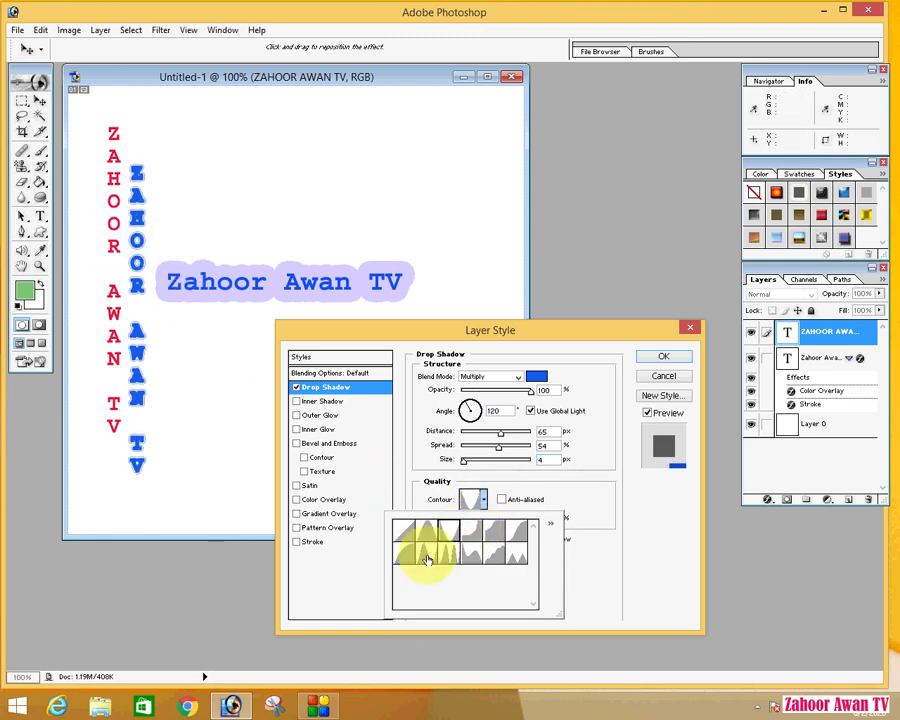
click(427, 533)
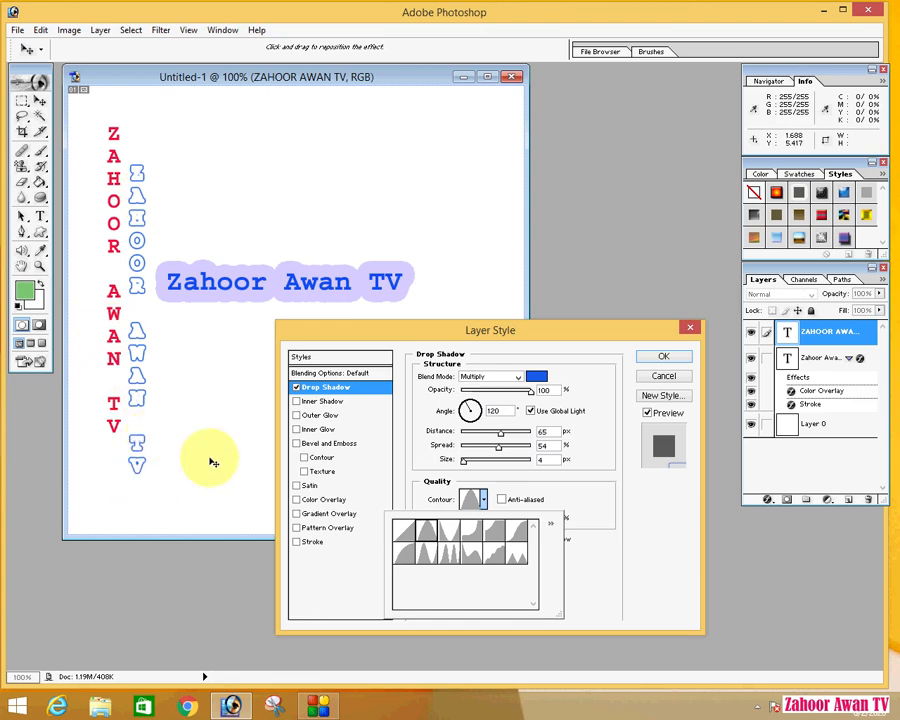
click(662, 357)
click(662, 357)
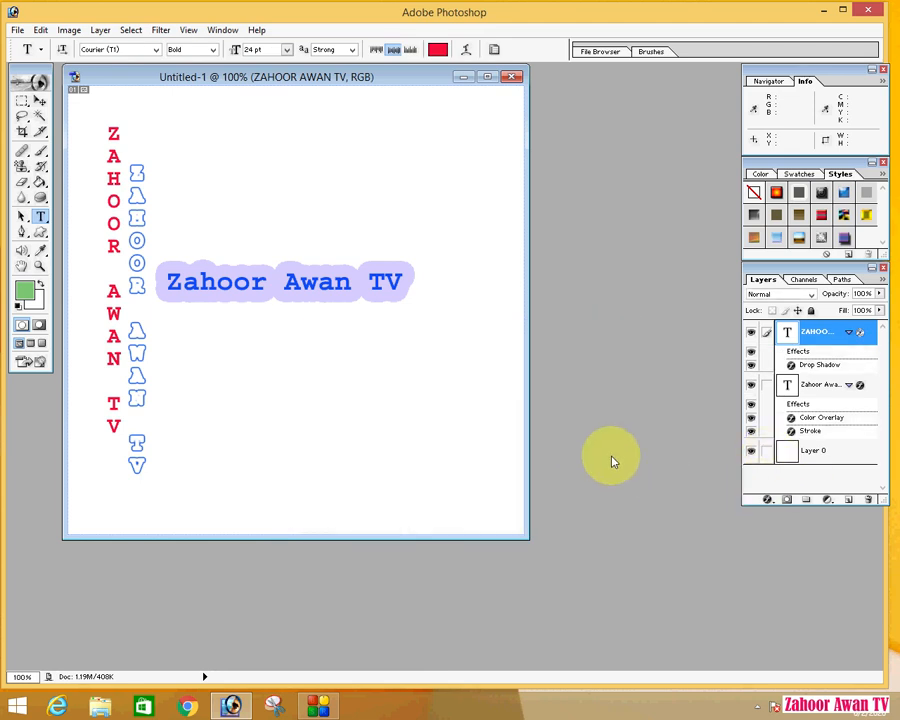
- Add a red Stroke effect to Layer 0 with size 3 px, position Inside and opacity 100%, and apply it
click(824, 454)
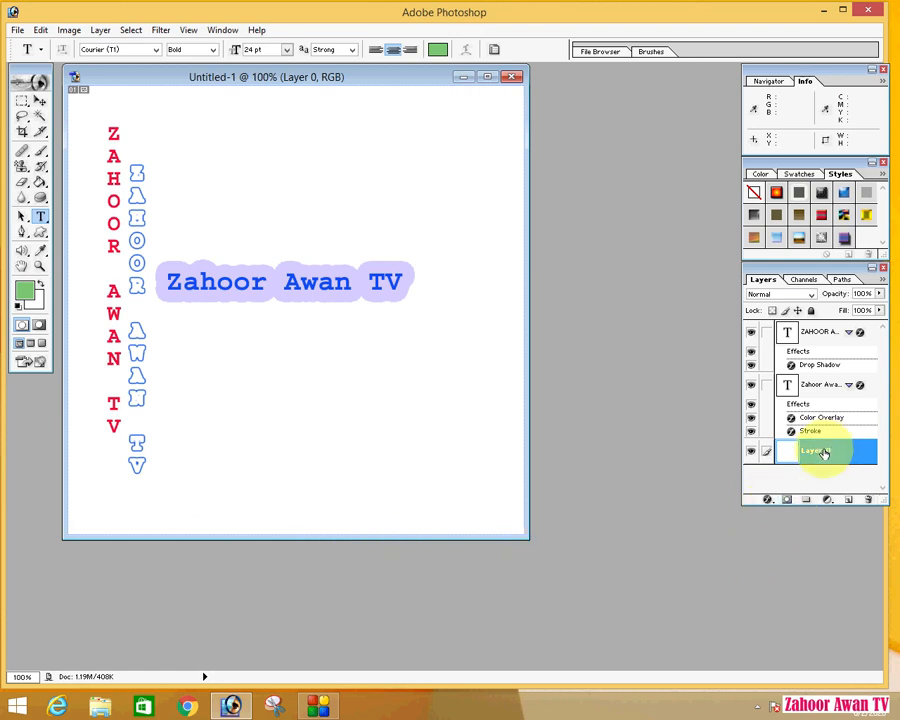
click(768, 500)
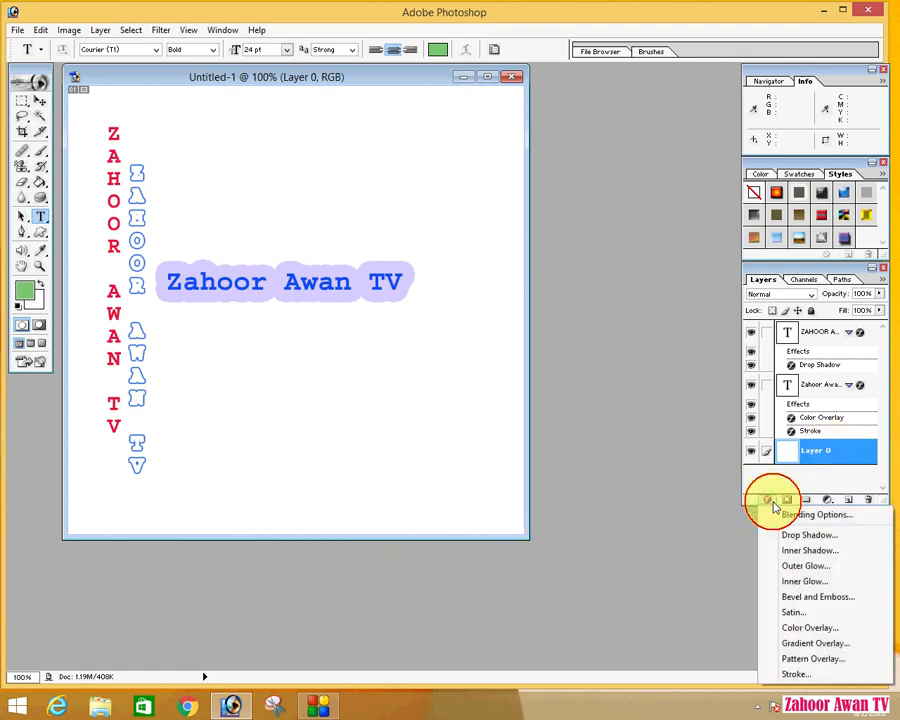
click(801, 680)
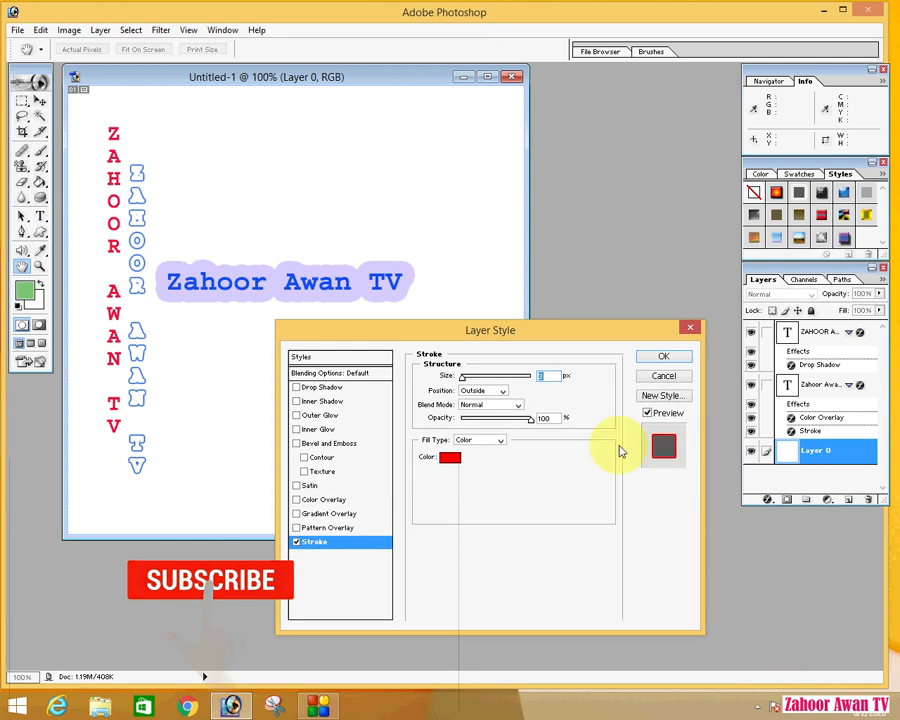
click(501, 391)
click(474, 409)
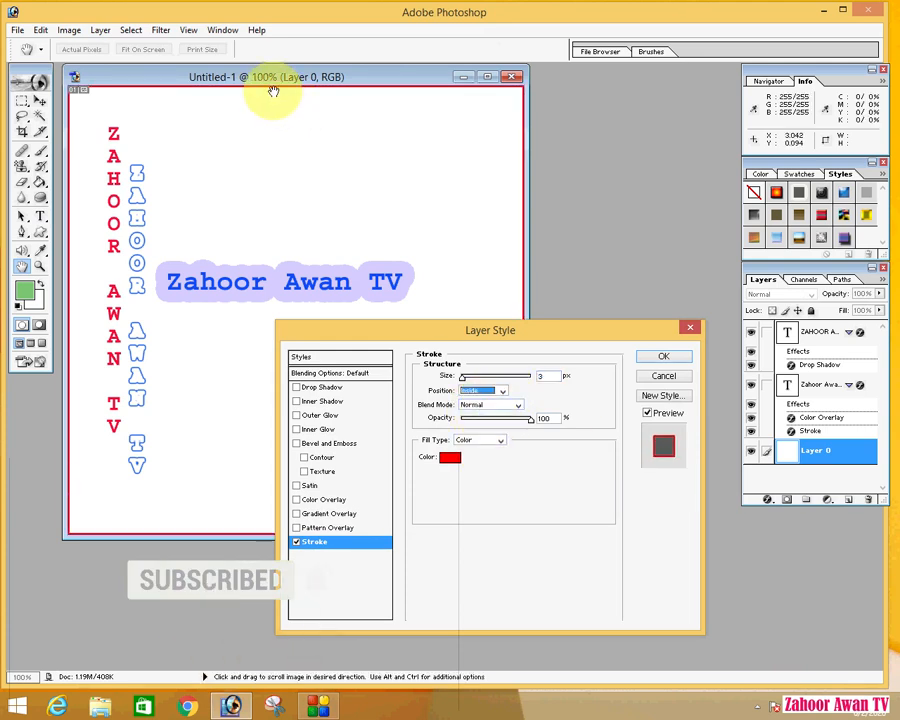
click(520, 377)
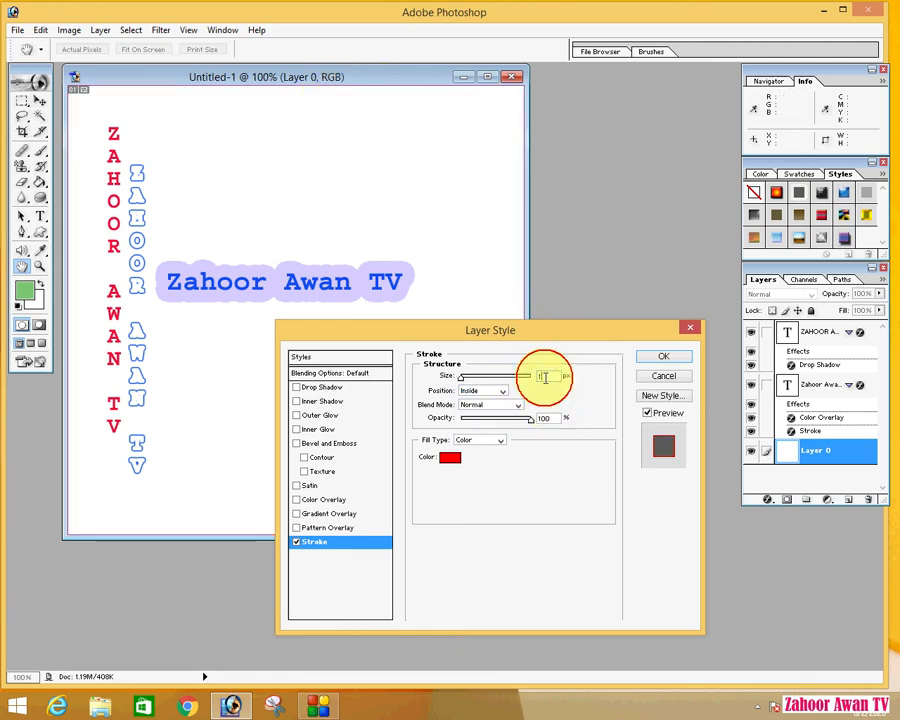
text(3)
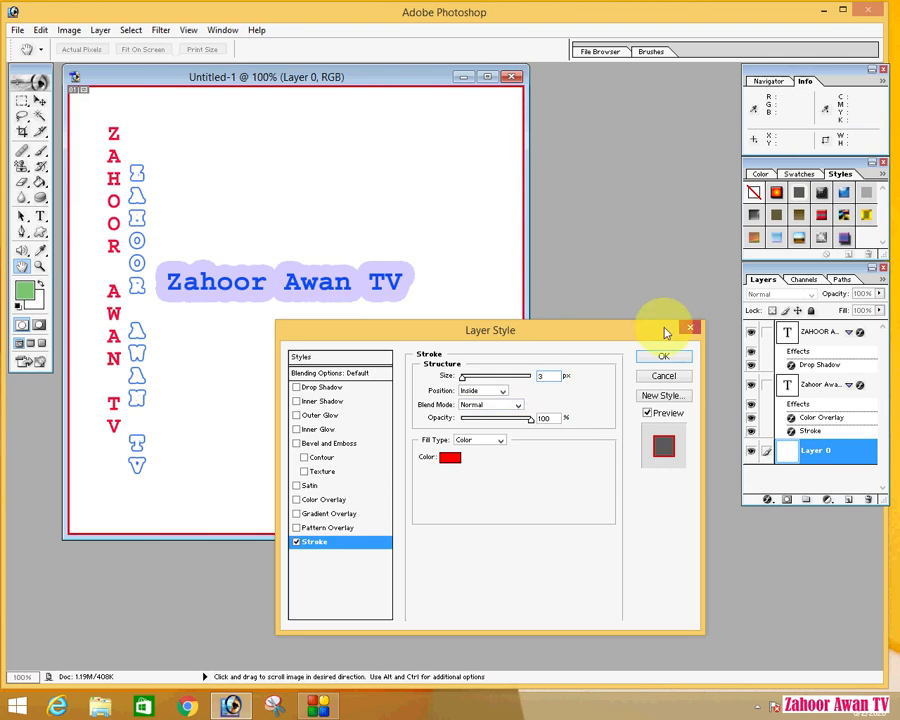
click(663, 356)
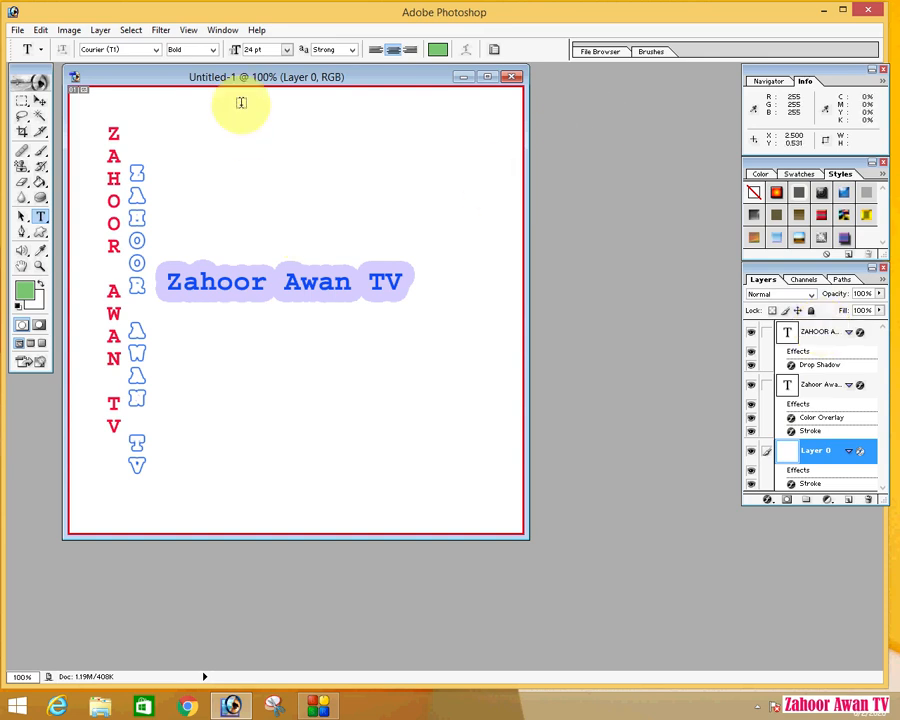
- Merge all visible layers into one and flatten the image
click(101, 32)
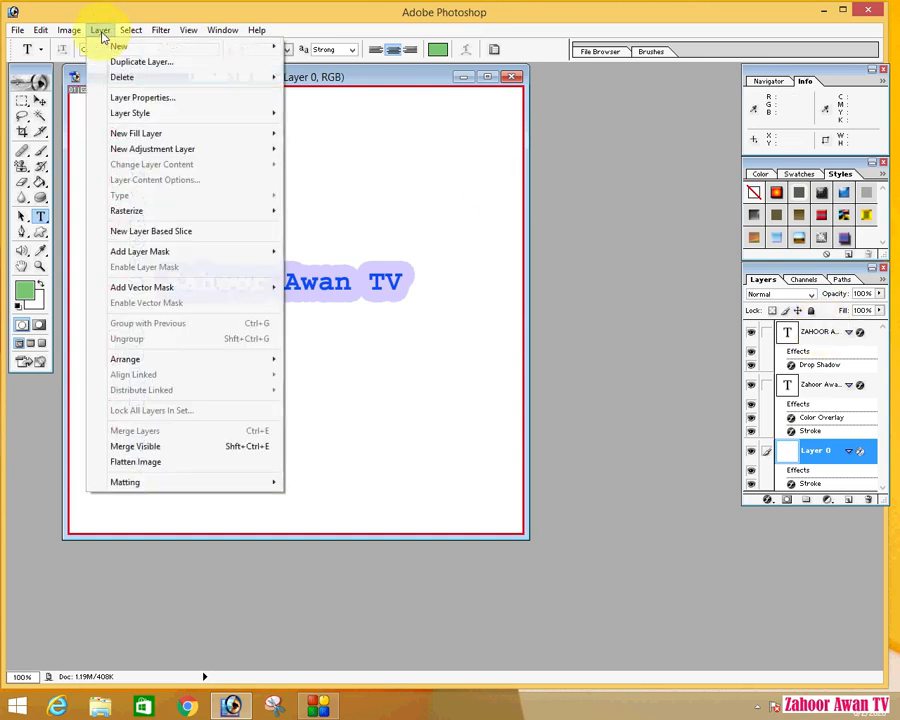
click(137, 445)
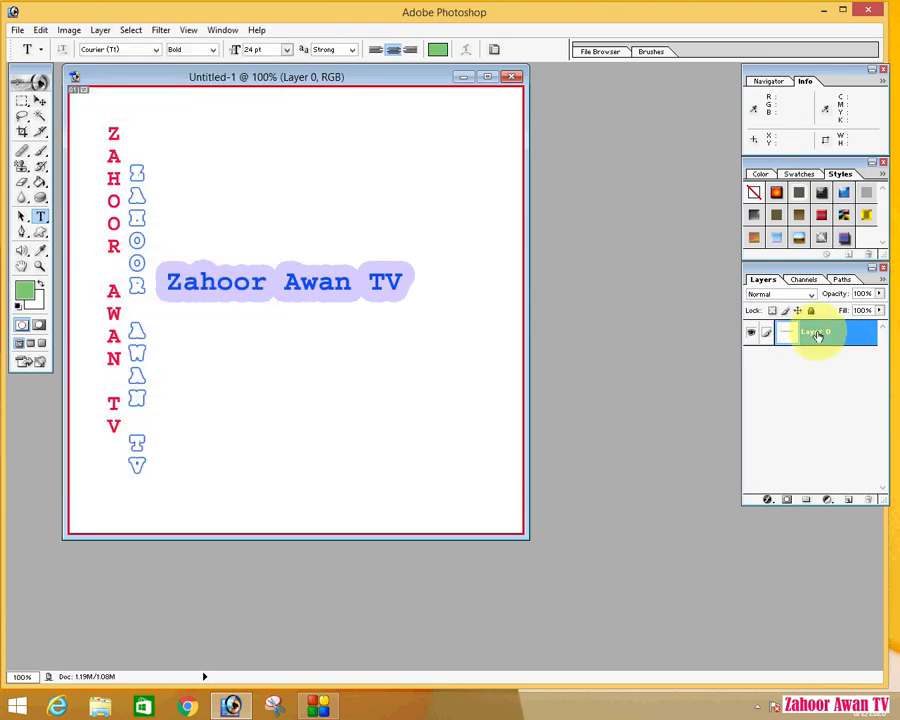
click(99, 32)
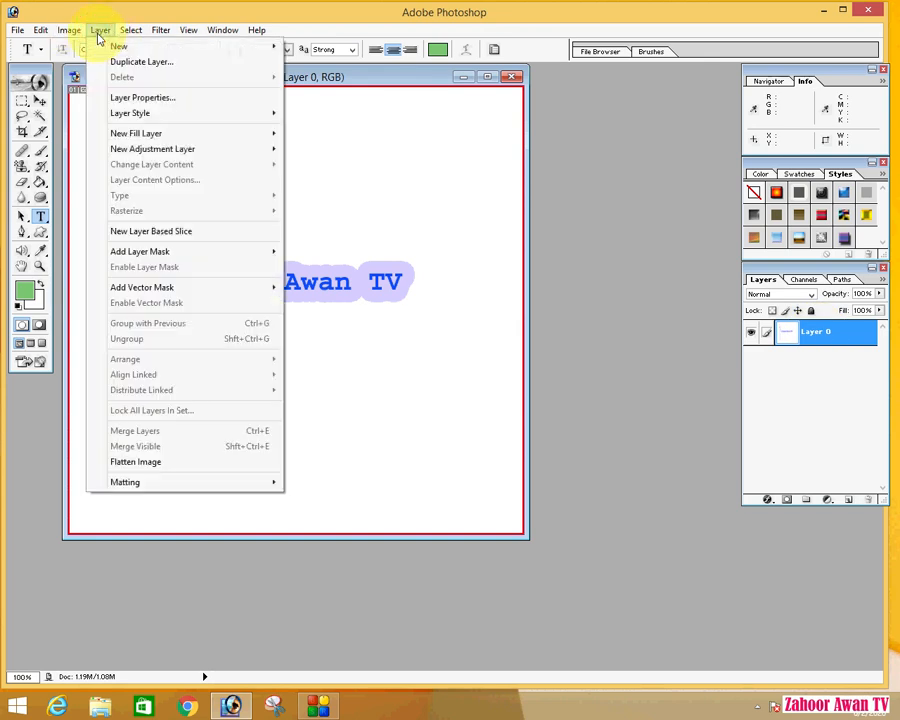
click(145, 461)
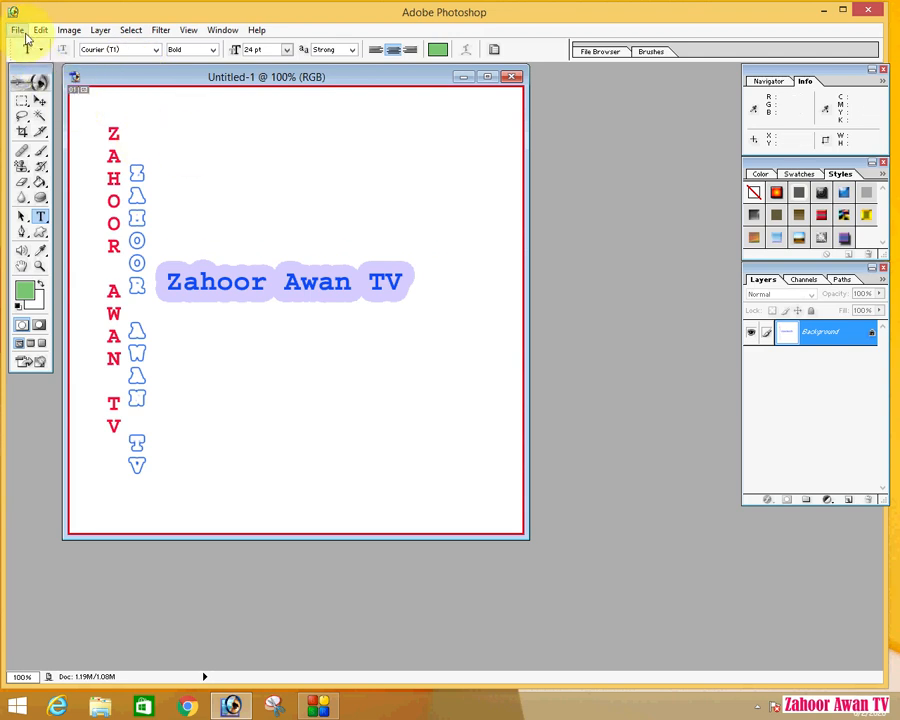
- Save the image to the Desktop as a JPEG named TEST with Maximum quality 12
click(40, 101)
click(18, 32)
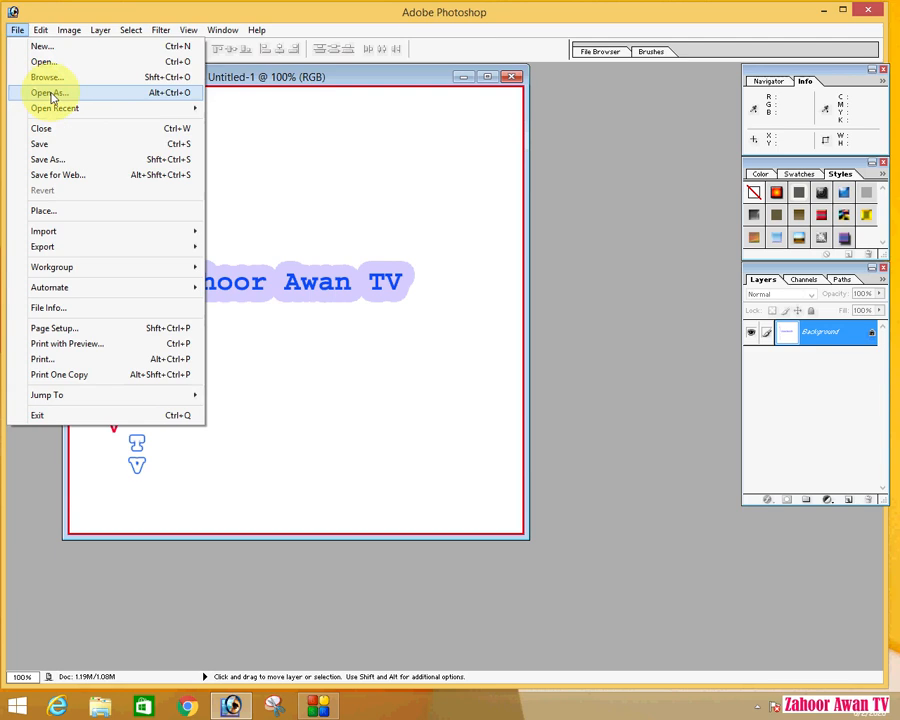
click(54, 144)
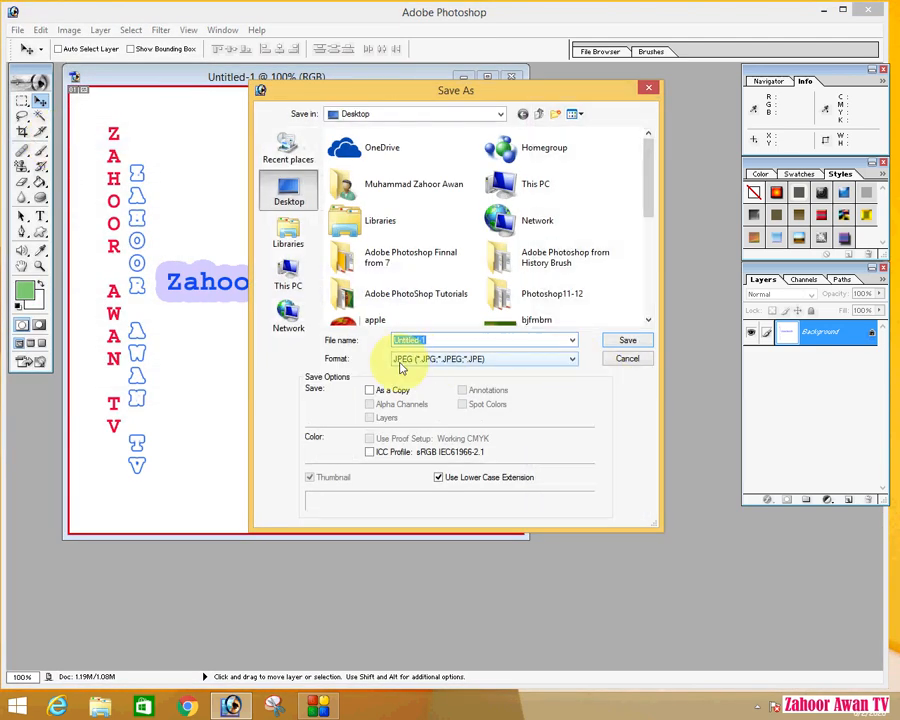
click(573, 360)
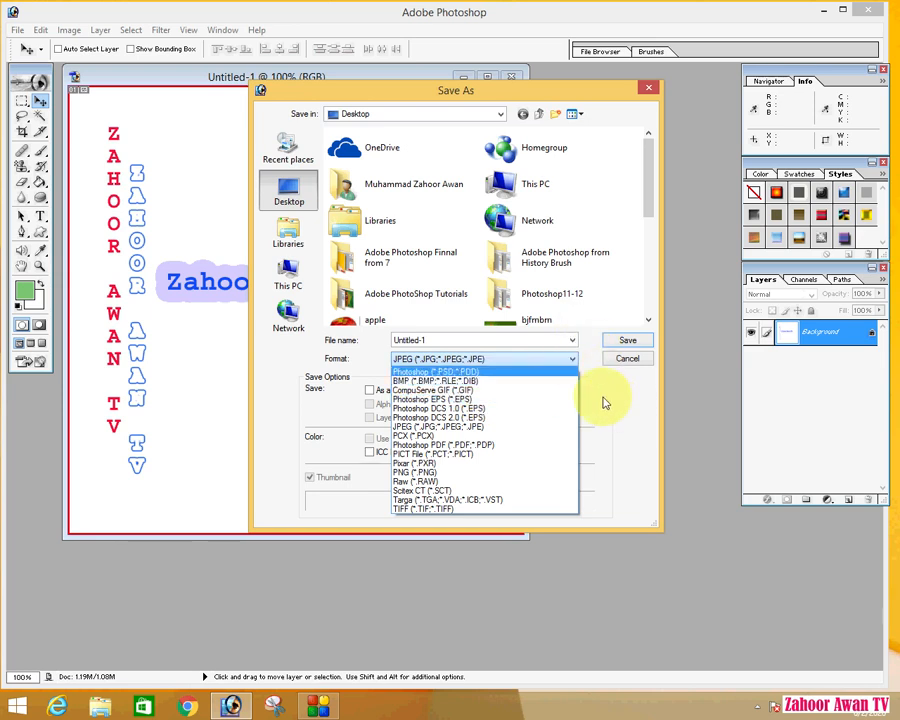
click(494, 332)
double_click(492, 339)
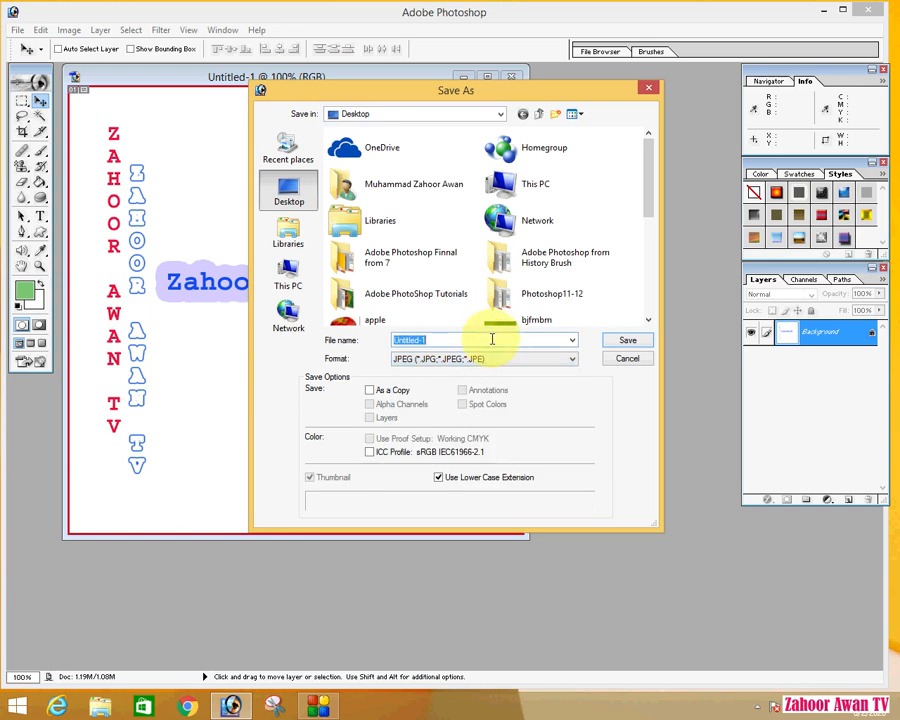
text(TEST)
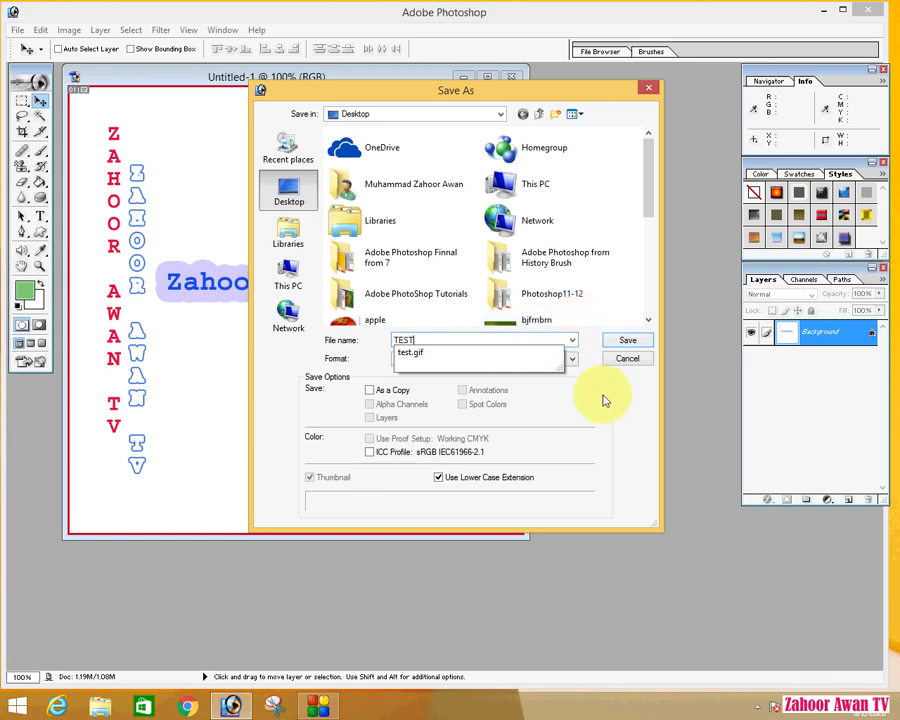
click(625, 343)
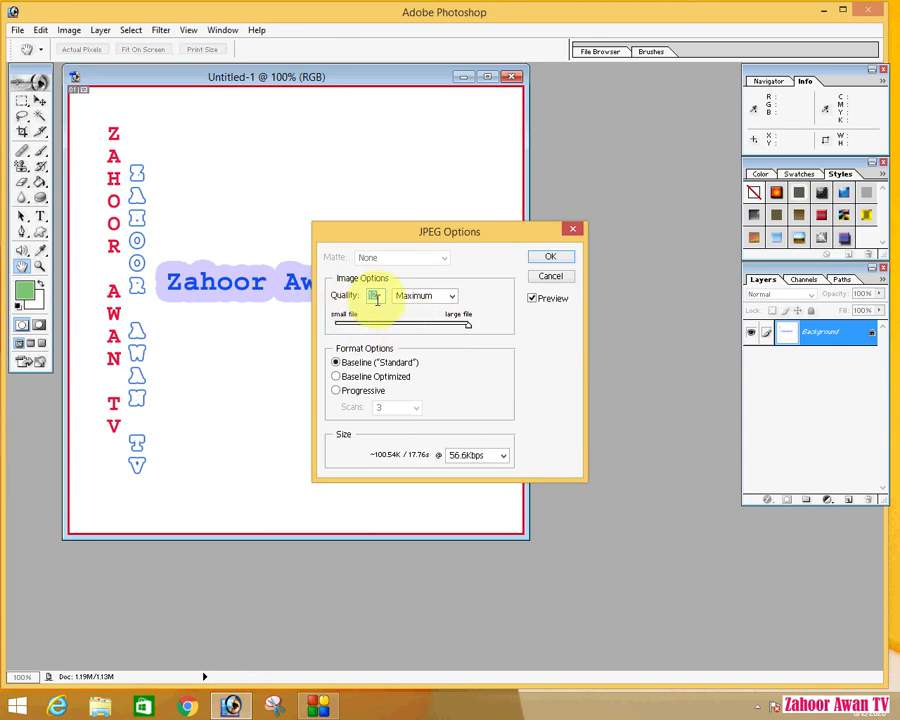
mouse_move(469, 330)
mouse_down()
mouse_move(405, 322)
mouse_move(472, 327)
mouse_up()
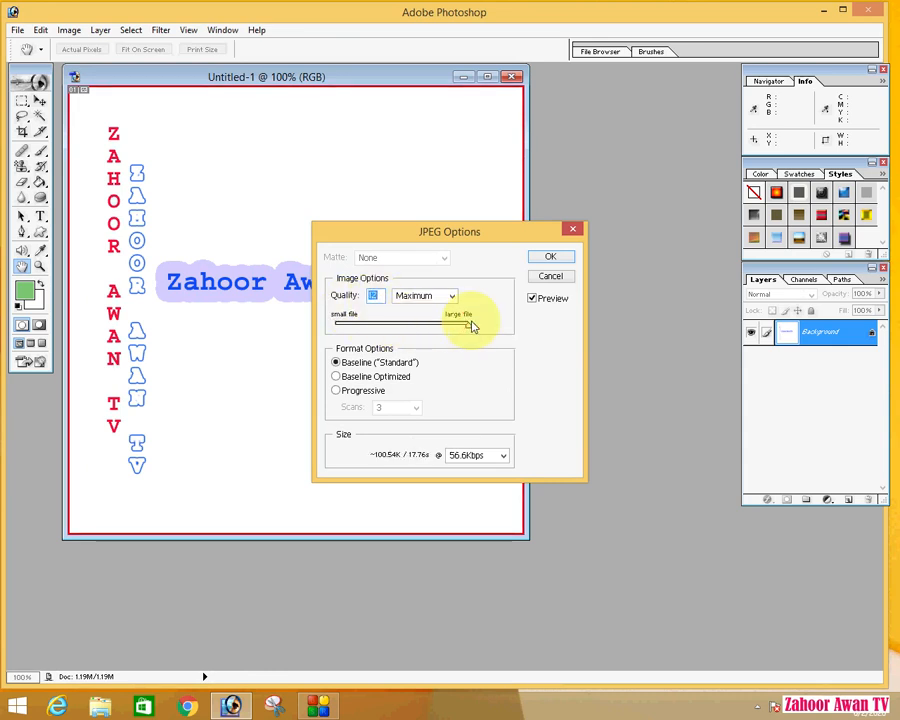
click(550, 258)
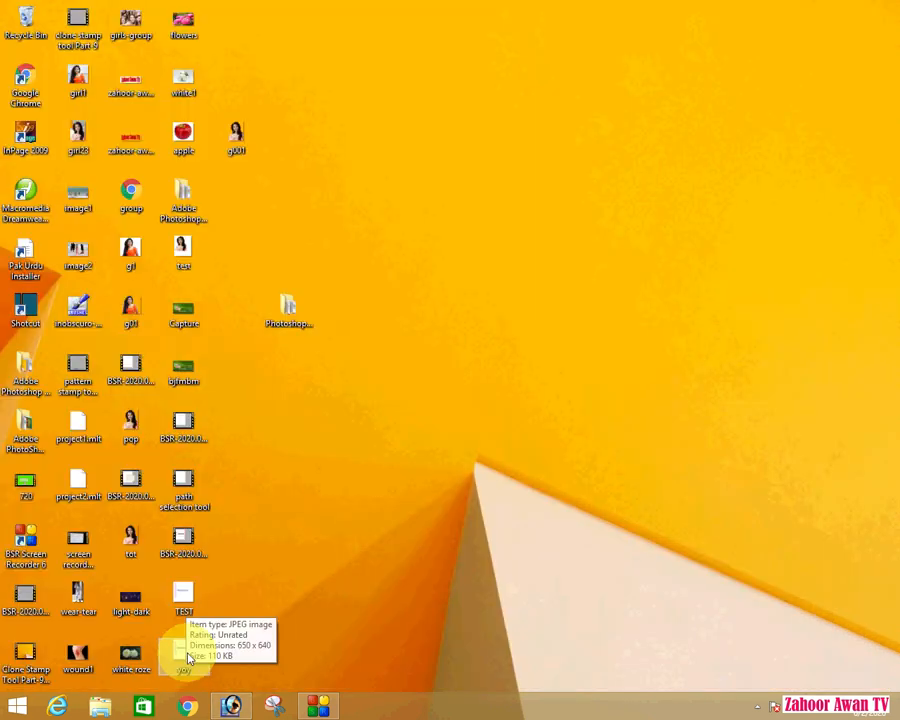
- Open the JPEG image yoy from the desktop in Windows Photo Viewer to check the exported artwork
double_click(186, 655)
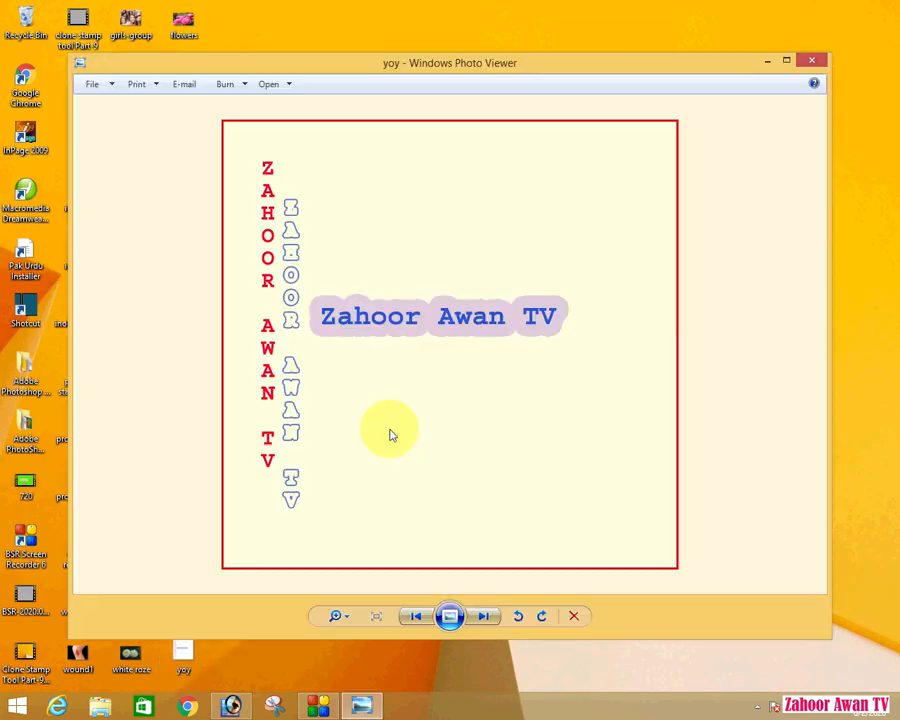